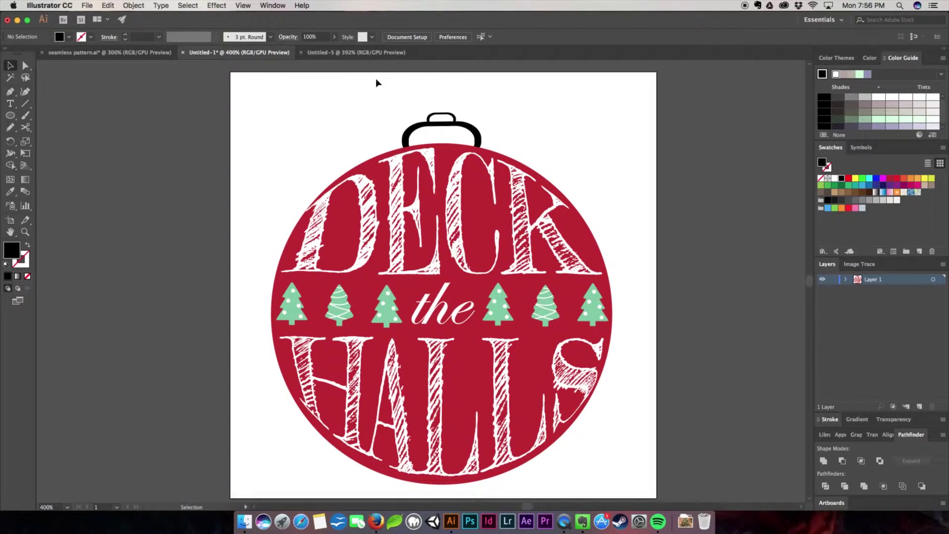
- Switch from the finished ornament to the blank Untitled-5 document
{"action": "left_click", "coordinate": [371, 53]}
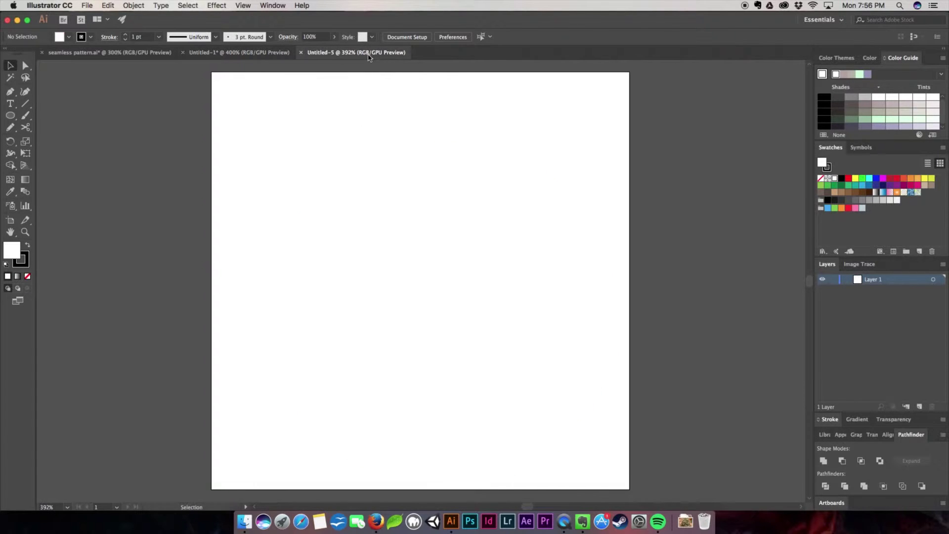
- Draw a large circle with no fill using the Ellipse tool
{"action": "left_click", "coordinate": [15, 117]}
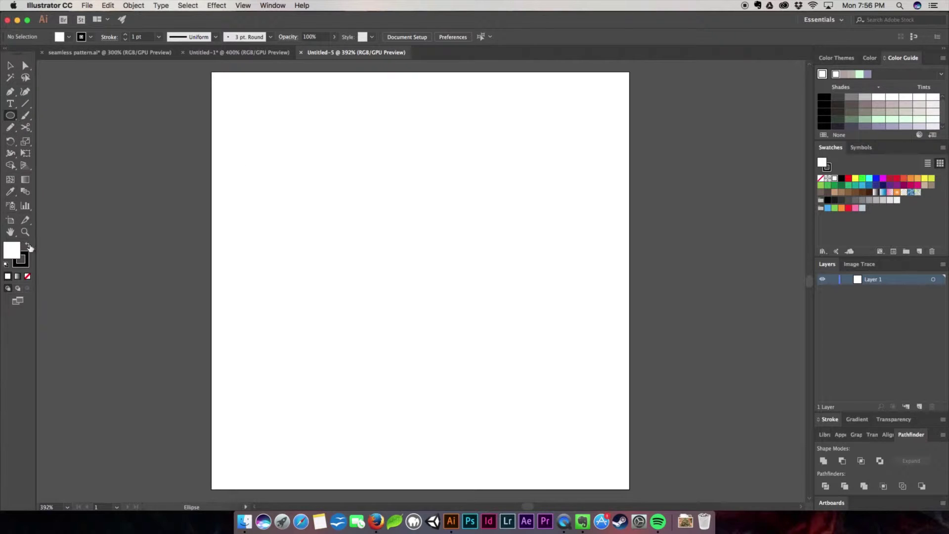
{"action": "left_click", "coordinate": [28, 276]}
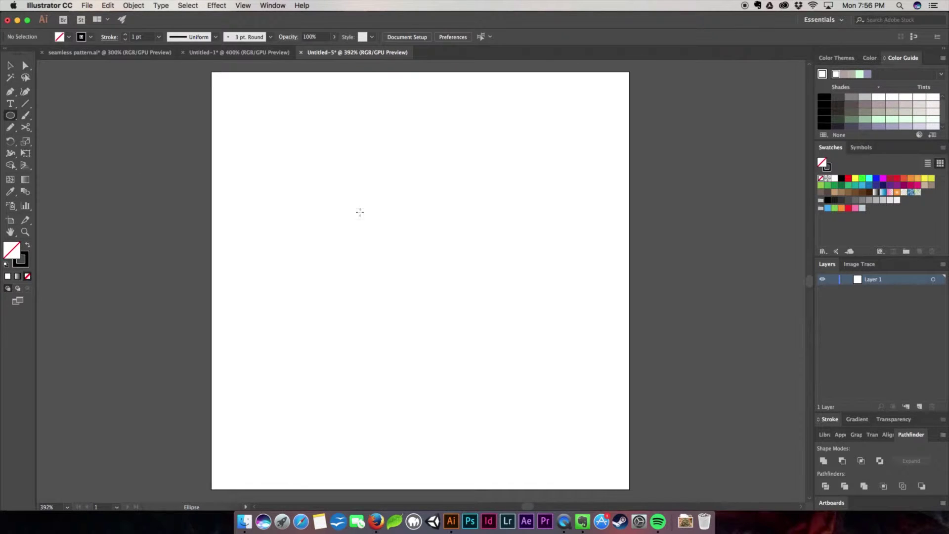
{"action": "left_click_drag", "start_coordinate": [328, 203], "coordinate": [665, 350]}
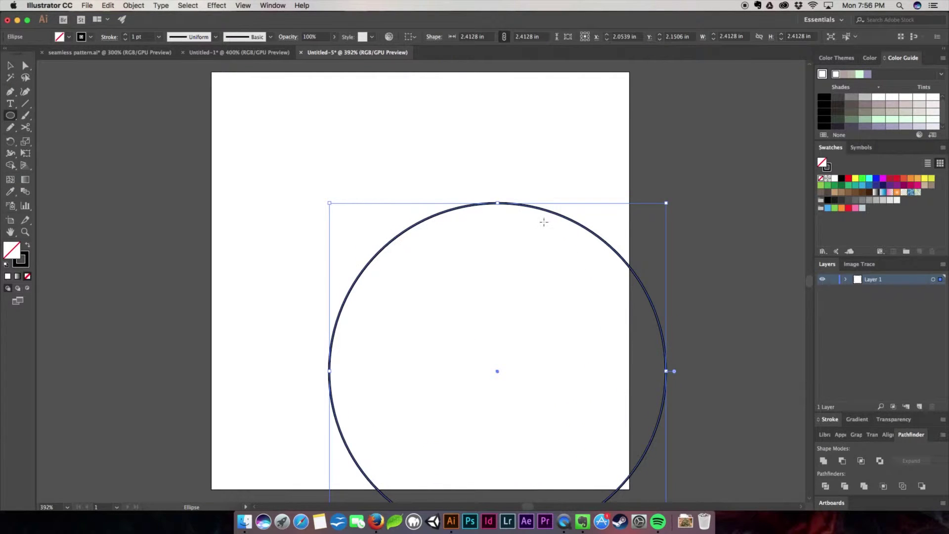
- Move the circle up and left to the centre of the artboard
{"action": "left_click", "coordinate": [9, 65]}
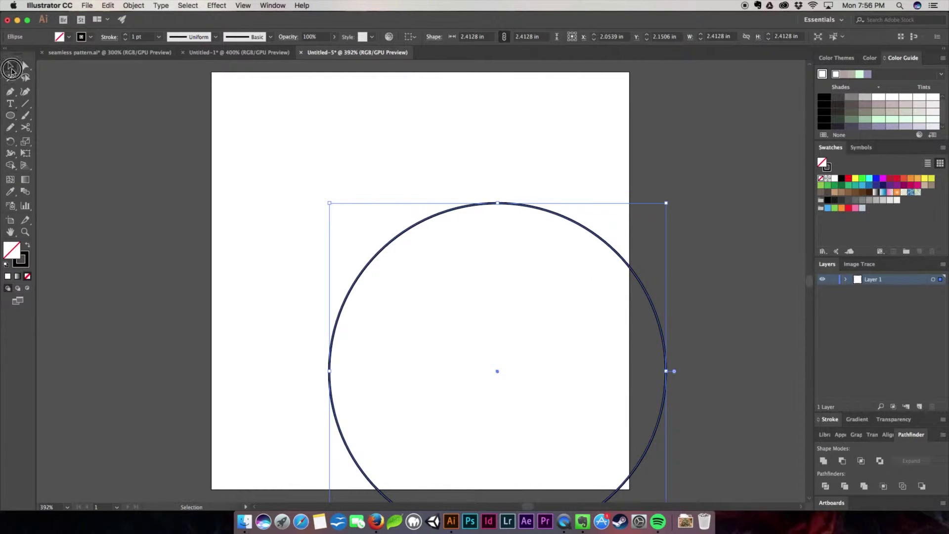
{"action": "left_click", "coordinate": [442, 212]}
{"action": "left_click_drag", "start_coordinate": [443, 213], "coordinate": [343, 142]}
{"action": "mouse_move", "coordinate": [434, 218]}
{"action": "left_mouse_down"}
{"action": "mouse_move", "coordinate": [362, 177]}
{"action": "mouse_move", "coordinate": [360, 123]}
{"action": "mouse_move", "coordinate": [358, 144]}
{"action": "left_mouse_up"}
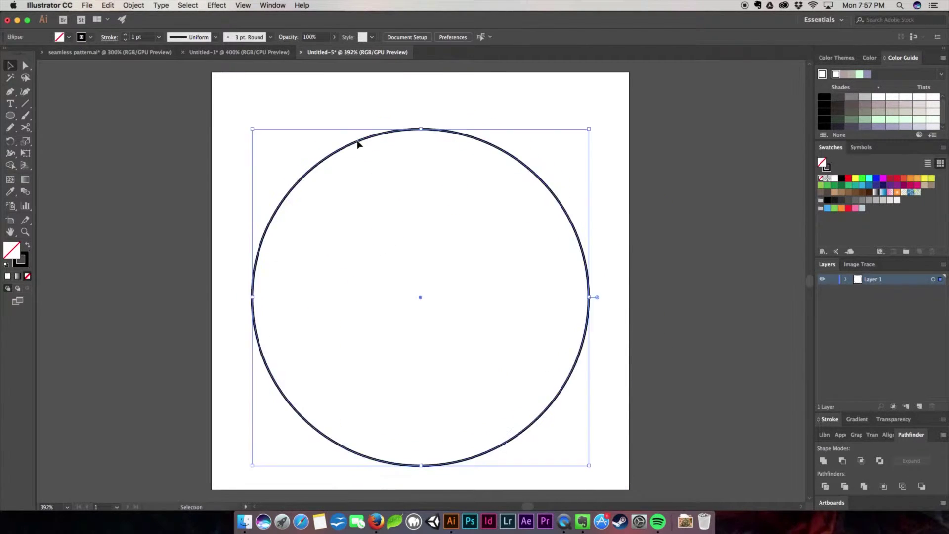
{"action": "left_click", "coordinate": [339, 153]}
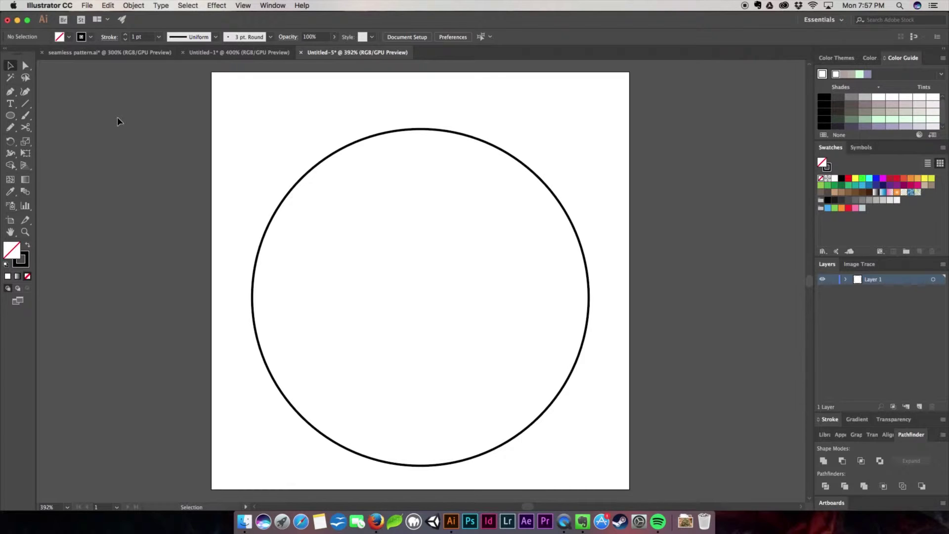
{"action": "key", "text": "t"}
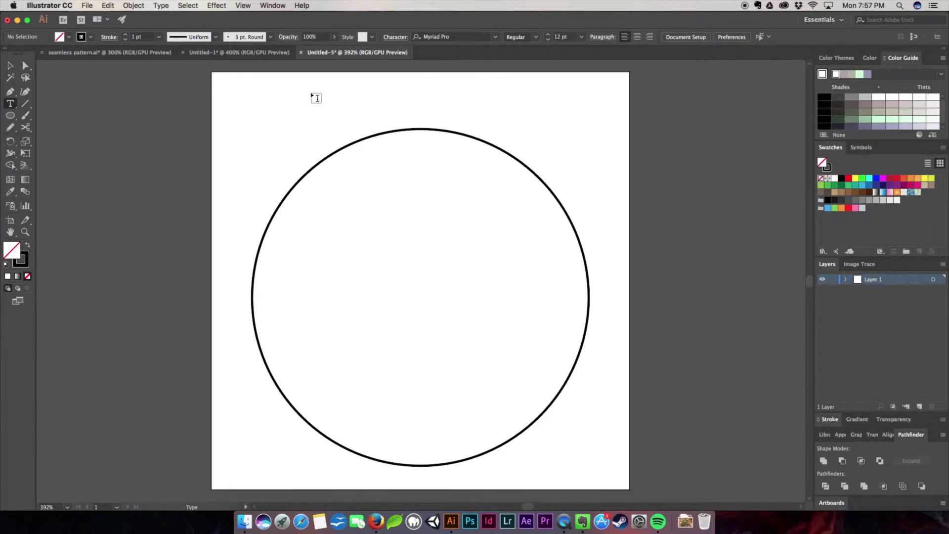
- Type 'DECK HALLS' above the circle and set it in Fredericka the Great
{"action": "left_click", "coordinate": [256, 107]}
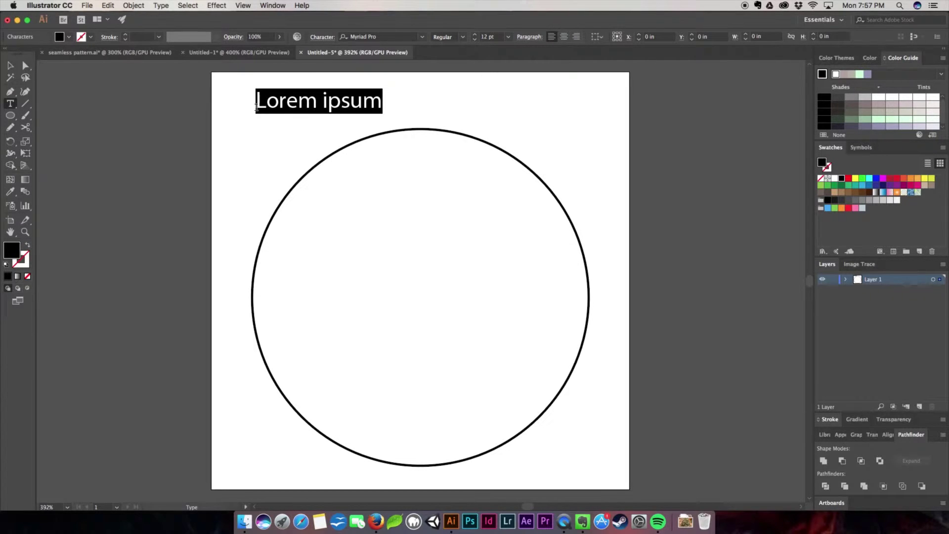
{"action": "type", "text": "D"}
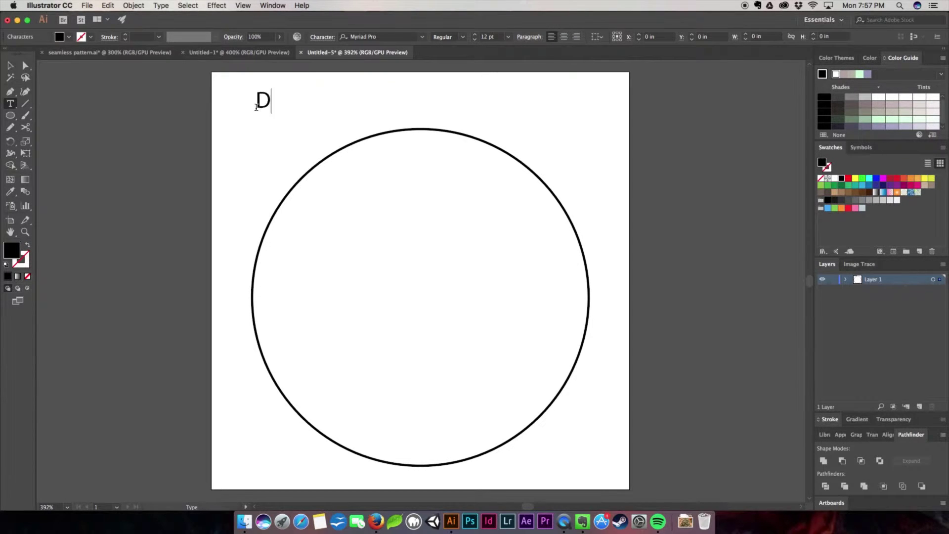
{"action": "type", "text": "ECK HALLS"}
{"action": "key", "text": "super+a"}
{"action": "left_click", "coordinate": [422, 38]}
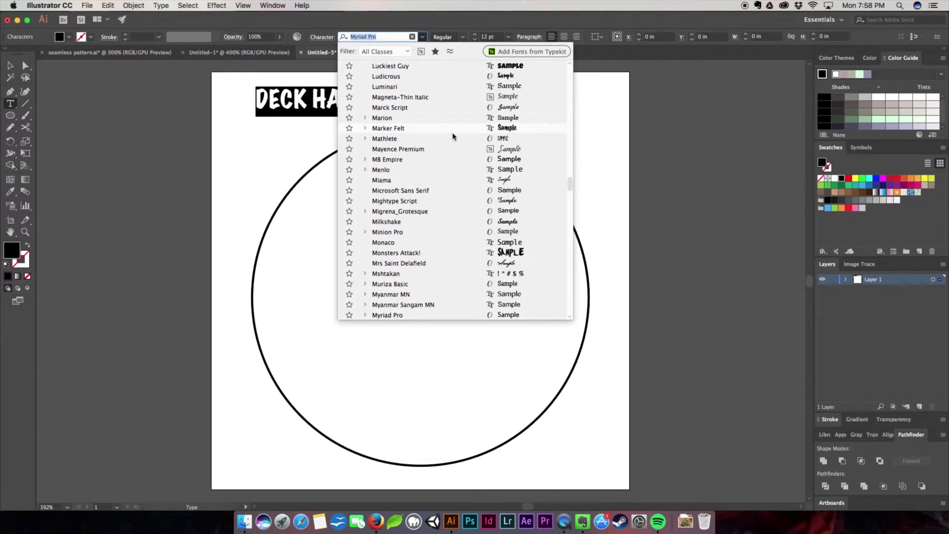
{"action": "scroll", "coordinate": [449, 132], "scroll_direction": "up", "scroll_amount": 10}
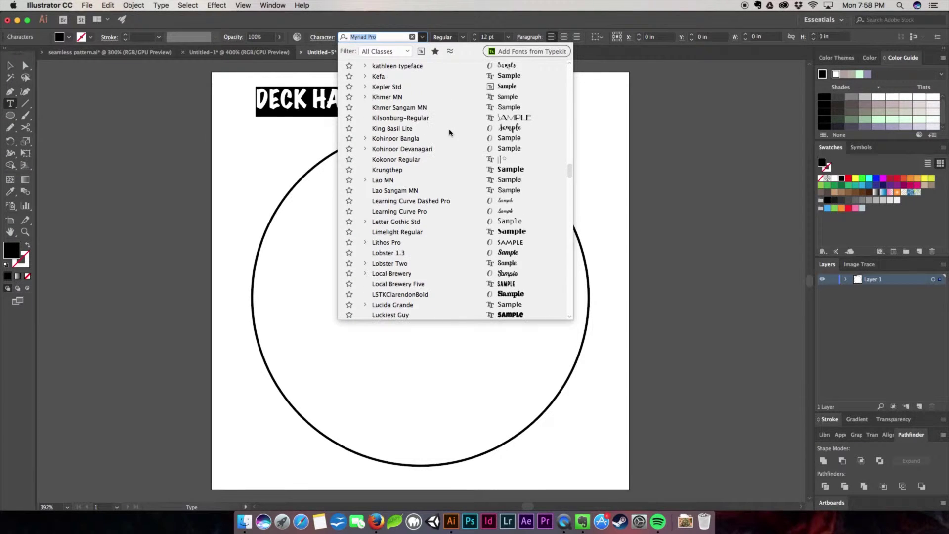
{"action": "scroll", "coordinate": [449, 132], "scroll_direction": "up", "scroll_amount": 10}
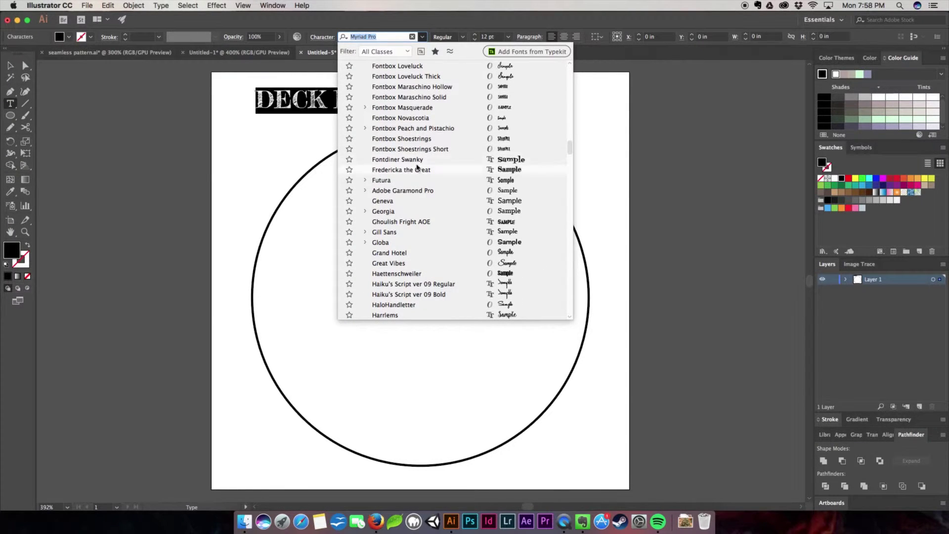
{"action": "left_click", "coordinate": [416, 171]}
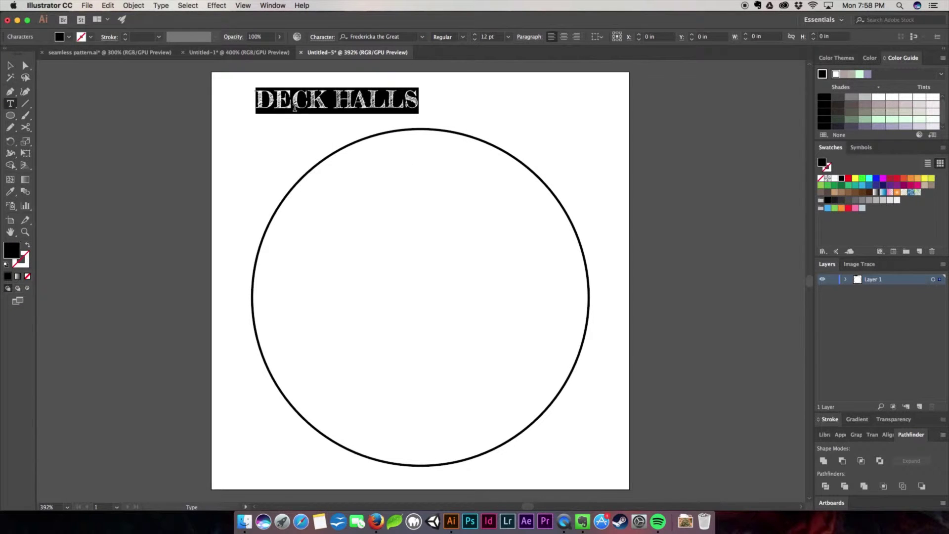
{"action": "key", "text": "Escape"}
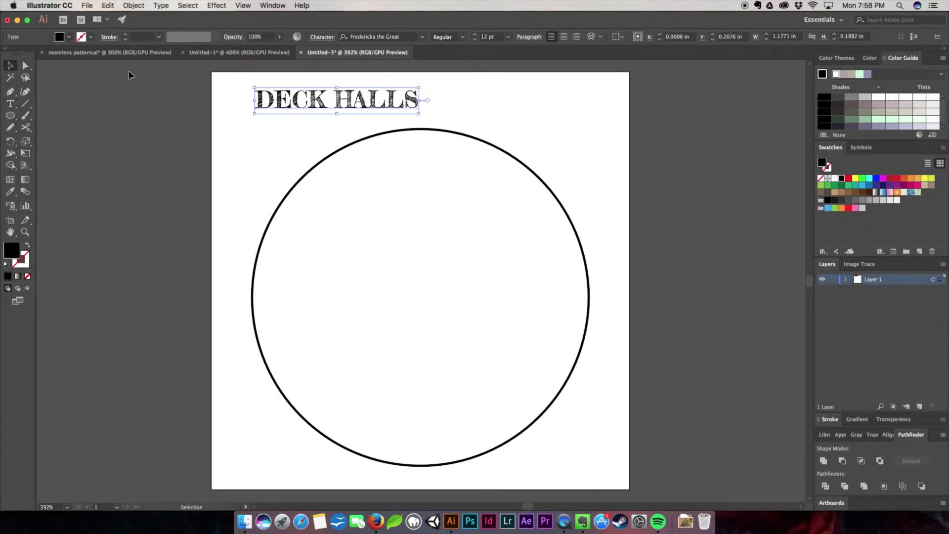
- Expand the DECK HALLS text into outlines and ungroup the letters
{"action": "left_click", "coordinate": [134, 5]}
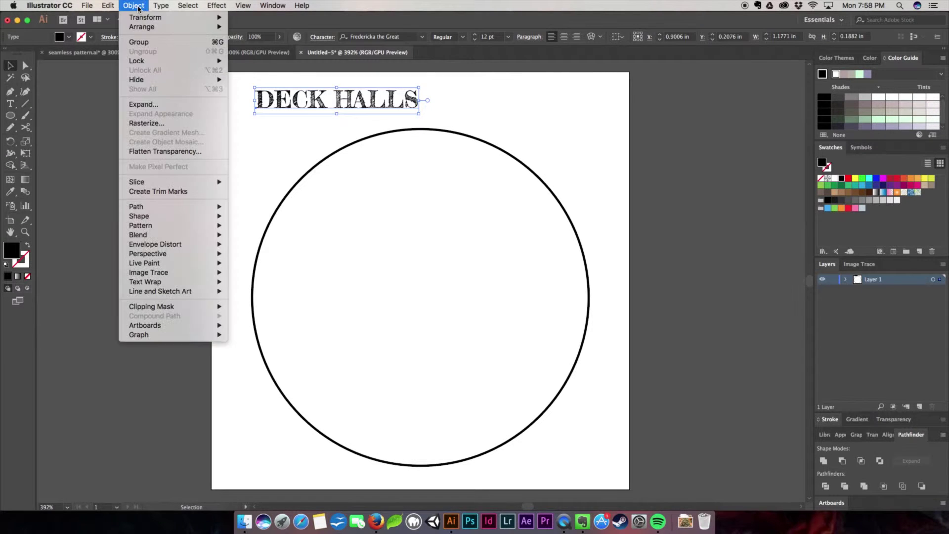
{"action": "left_click", "coordinate": [155, 105]}
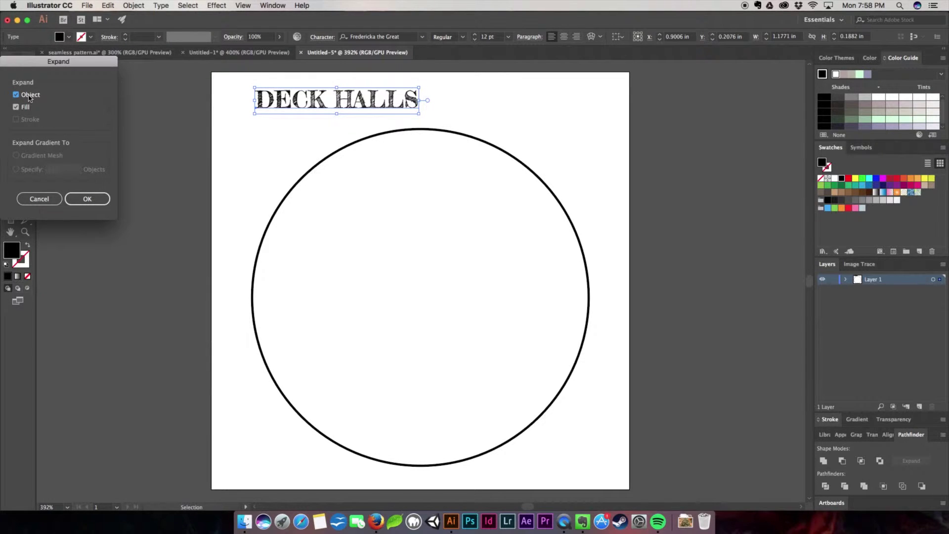
{"action": "left_click", "coordinate": [87, 199]}
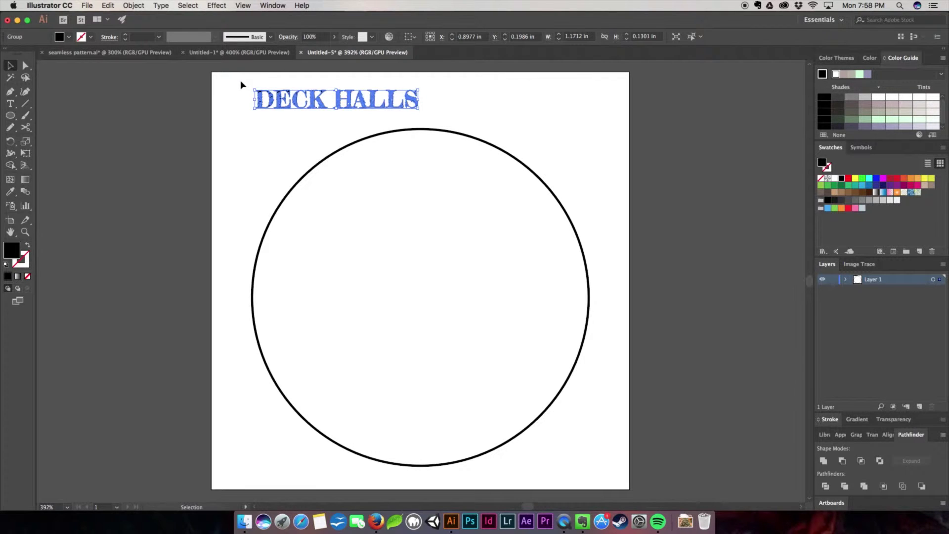
{"action": "key", "text": "super"}
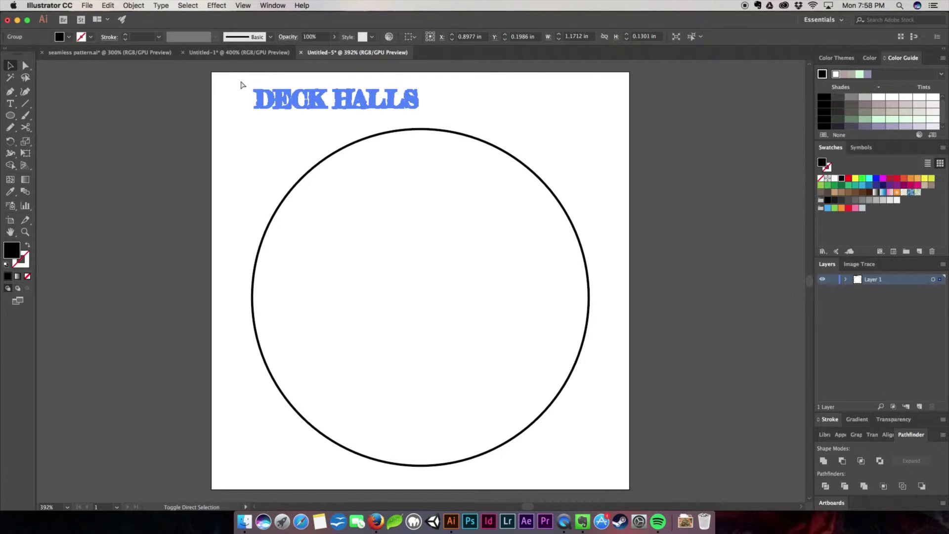
{"action": "key", "text": "super+8"}
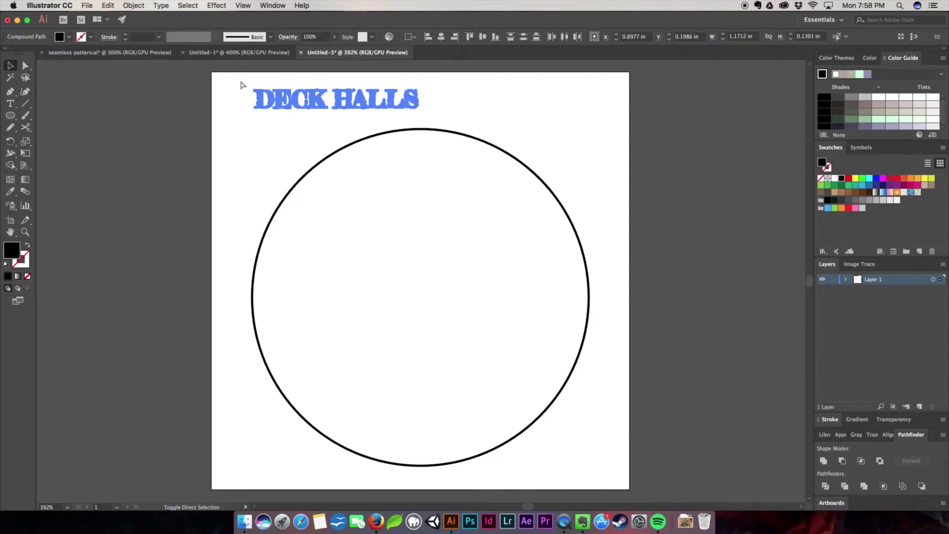
- Group the DECK letters and the HALLS letters as two separate groups
{"action": "left_click", "coordinate": [243, 79]}
{"action": "left_click", "coordinate": [261, 99]}
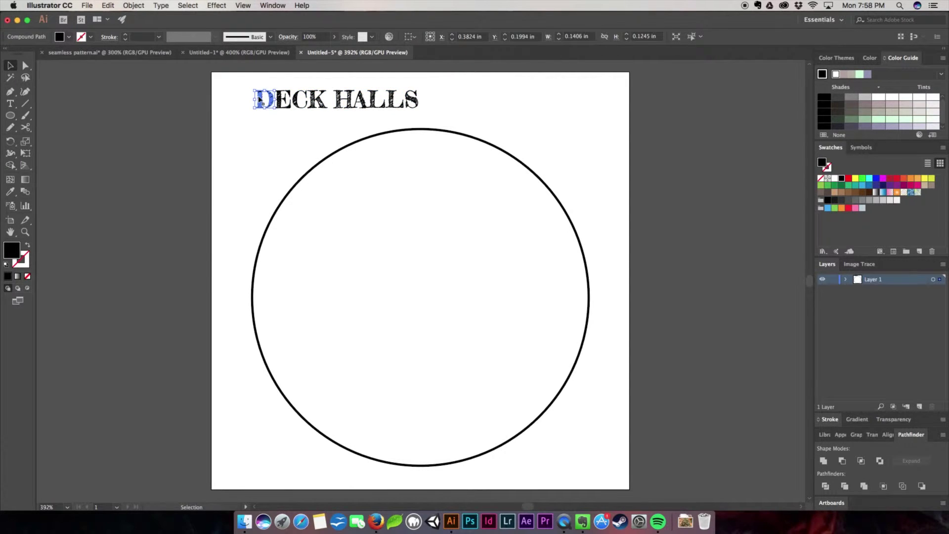
{"action": "key", "text": "shift+super+a"}
{"action": "left_click_drag", "start_coordinate": [246, 85], "coordinate": [326, 118]}
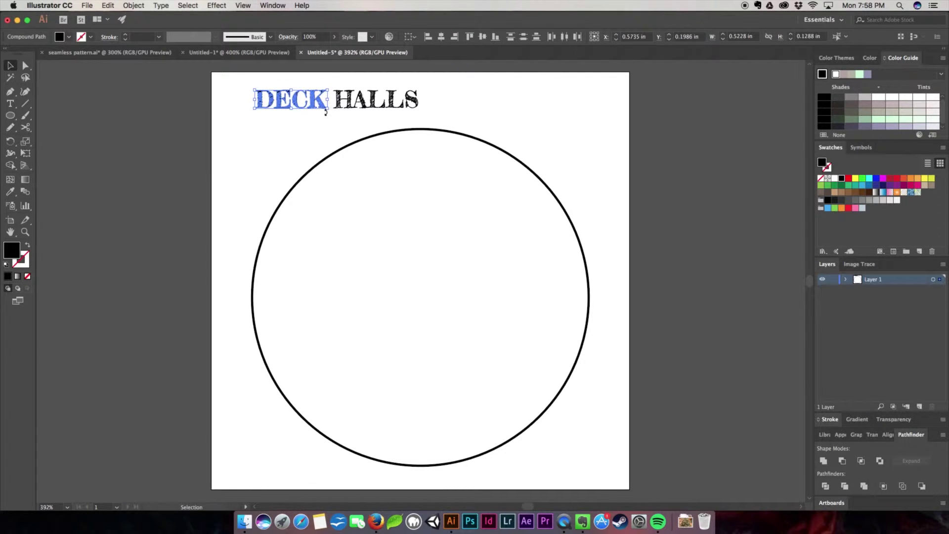
{"action": "key", "text": "super+g"}
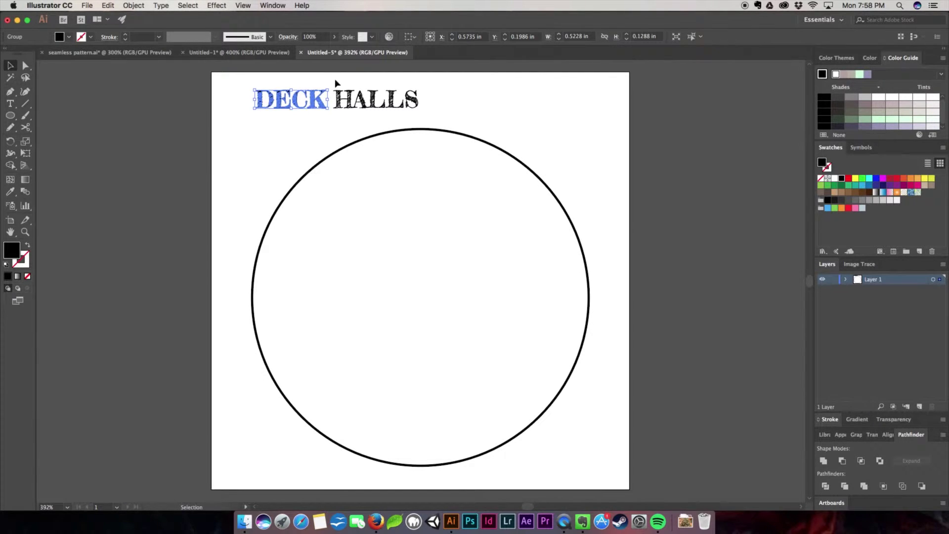
{"action": "left_click", "coordinate": [334, 81]}
{"action": "left_click_drag", "start_coordinate": [331, 78], "coordinate": [433, 112]}
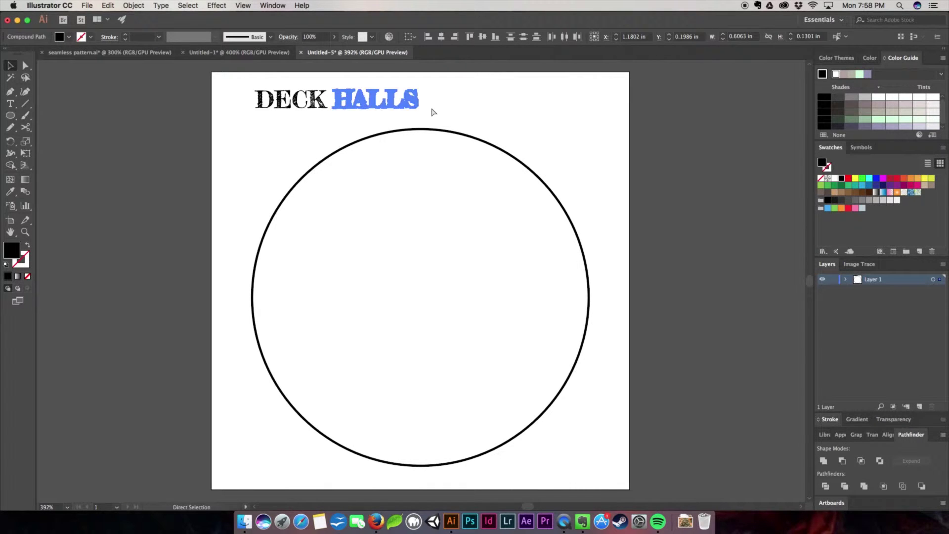
{"action": "key", "text": "super+g"}
{"action": "left_click", "coordinate": [446, 82]}
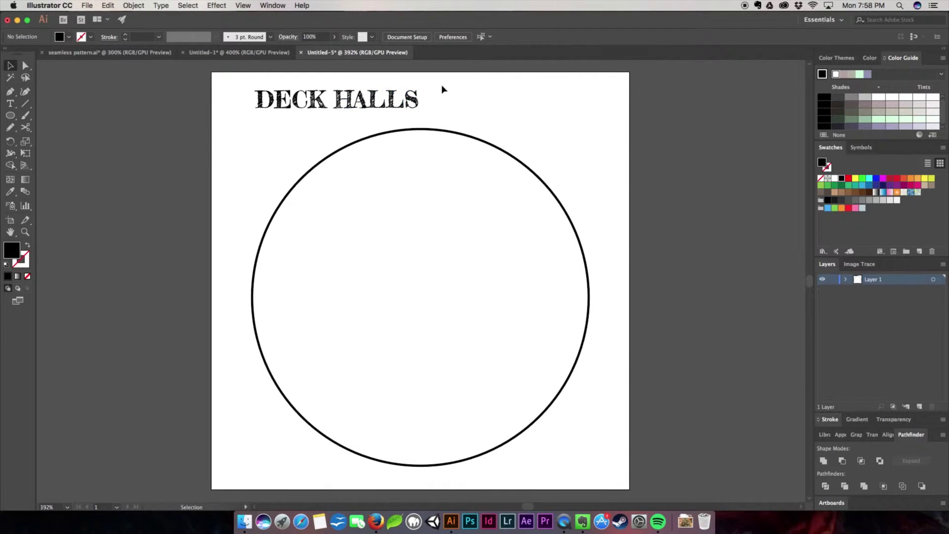
- Move DECK and HALLS into the circle and enlarge them, HALLS just below DECK
{"action": "left_click_drag", "start_coordinate": [374, 102], "coordinate": [415, 390]}
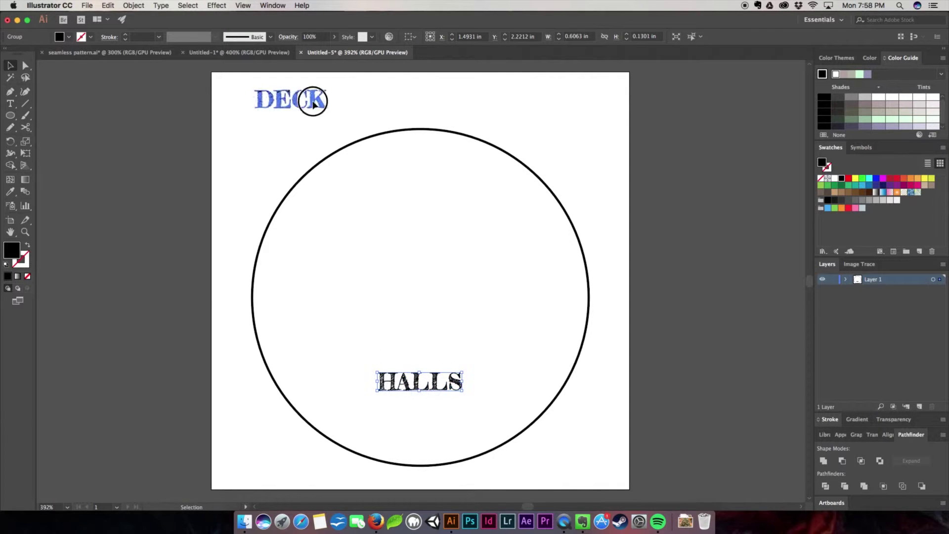
{"action": "left_click_drag", "start_coordinate": [312, 104], "coordinate": [408, 241]}
{"action": "left_click_drag", "start_coordinate": [377, 230], "coordinate": [281, 200]}
{"action": "left_click_drag", "start_coordinate": [392, 200], "coordinate": [552, 179]}
{"action": "left_click", "coordinate": [371, 375]}
{"action": "left_click_drag", "start_coordinate": [462, 372], "coordinate": [576, 318]}
{"action": "left_click_drag", "start_coordinate": [494, 346], "coordinate": [494, 329]}
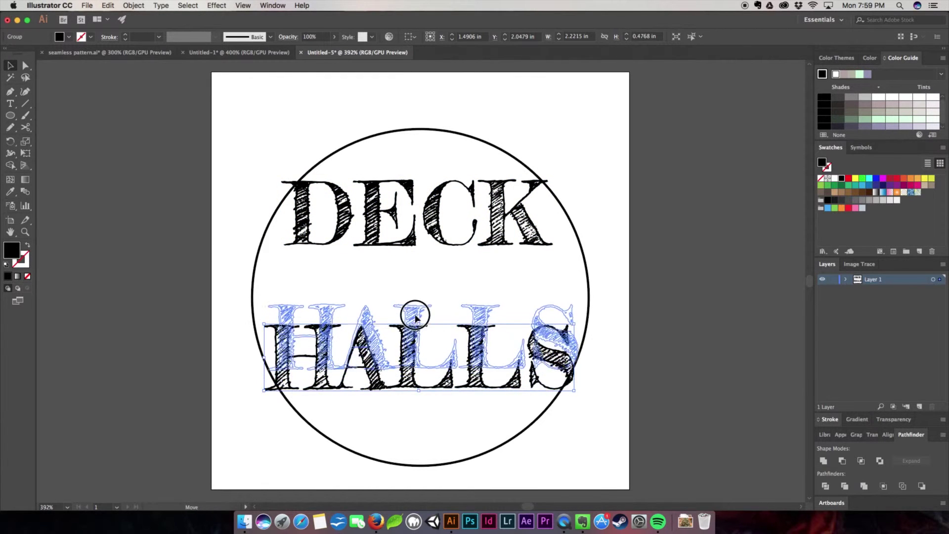
- Shrink HALLS slightly lower and centre all artwork horizontally
{"action": "left_click", "coordinate": [420, 250]}
{"action": "left_click_drag", "start_coordinate": [420, 250], "coordinate": [419, 246]}
{"action": "left_click", "coordinate": [269, 297]}
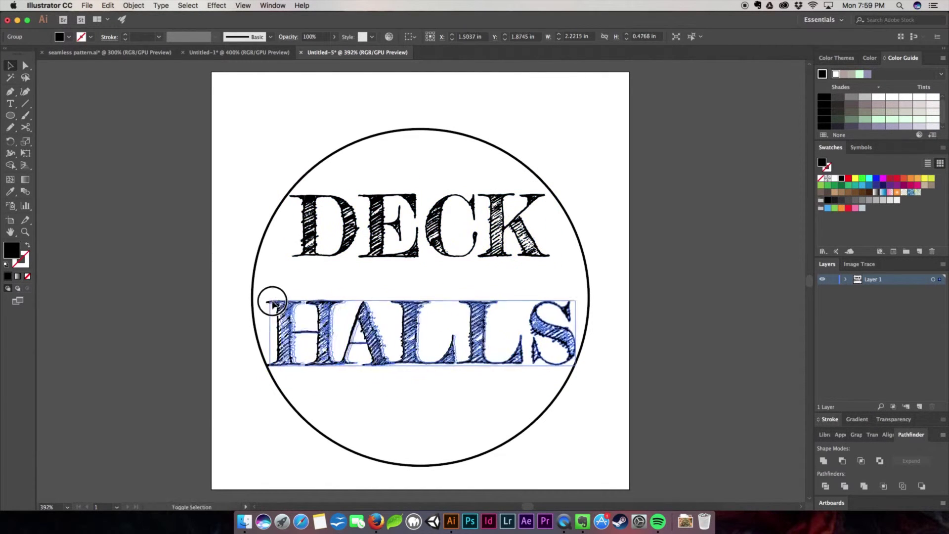
{"action": "left_click_drag", "start_coordinate": [269, 297], "coordinate": [329, 322]}
{"action": "key", "text": "super+a"}
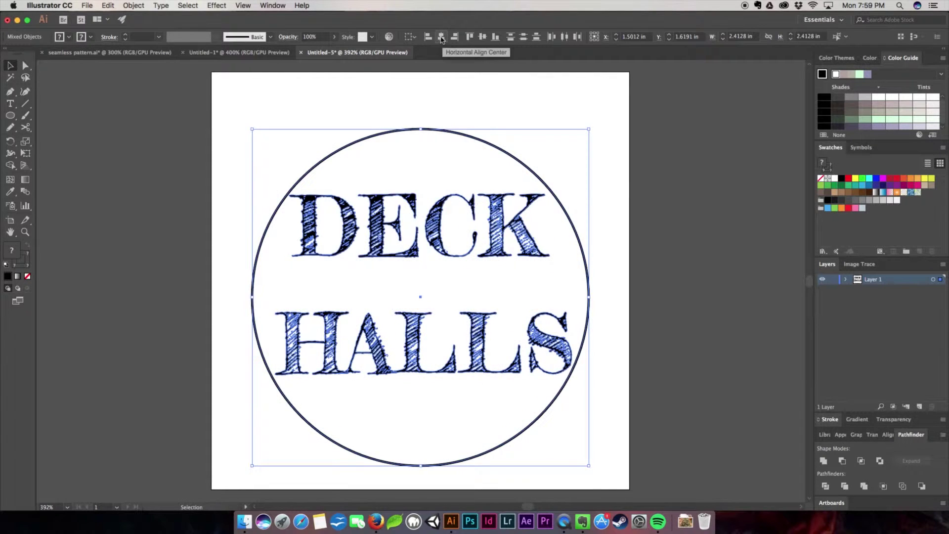
{"action": "left_click", "coordinate": [441, 36]}
{"action": "left_click", "coordinate": [410, 334]}
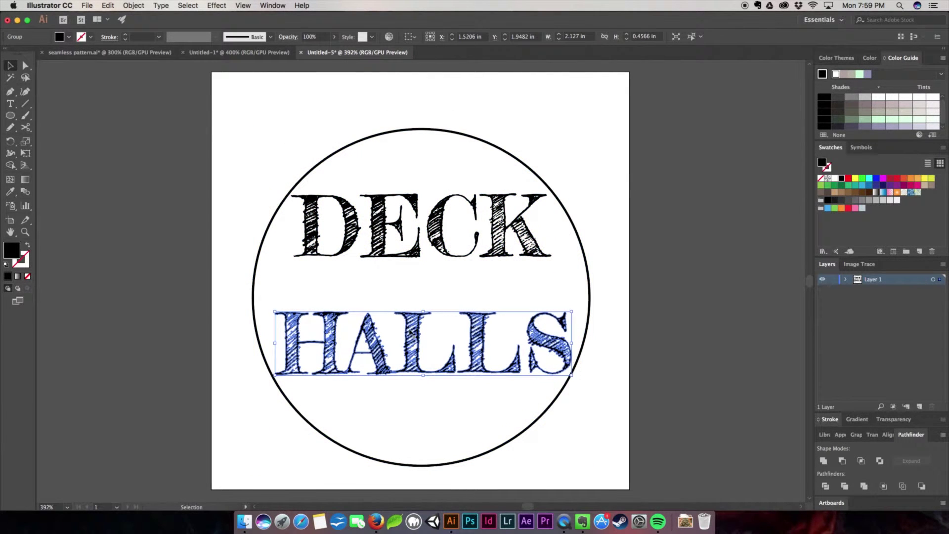
- Apply a Make with Mesh envelope of 1 row and 4 columns to DECK
{"action": "left_click", "coordinate": [324, 242]}
{"action": "left_click", "coordinate": [133, 5]}
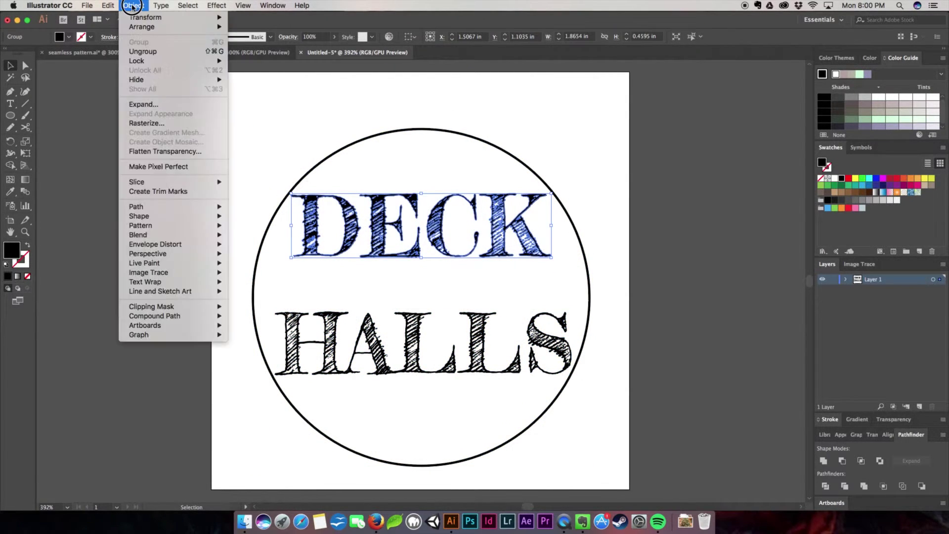
{"action": "mouse_move", "coordinate": [175, 246]}
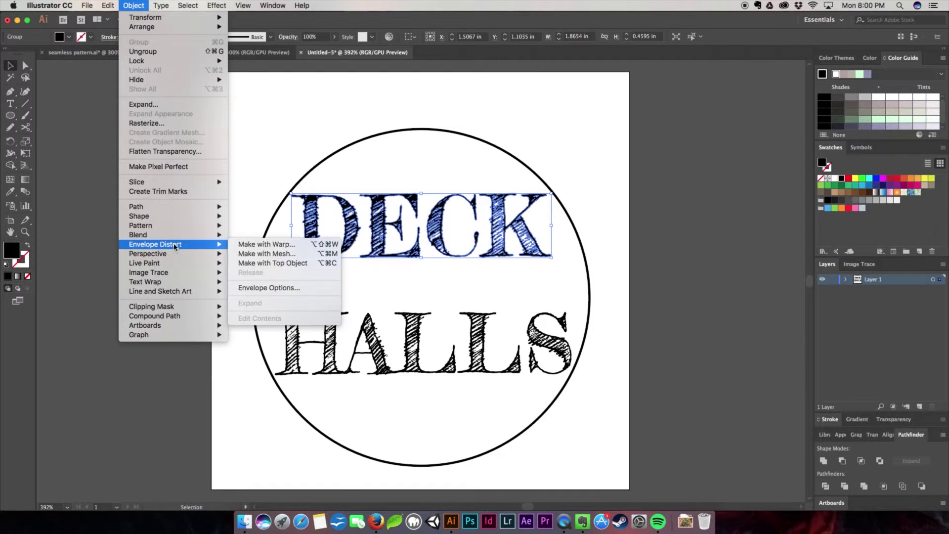
{"action": "left_click", "coordinate": [260, 255]}
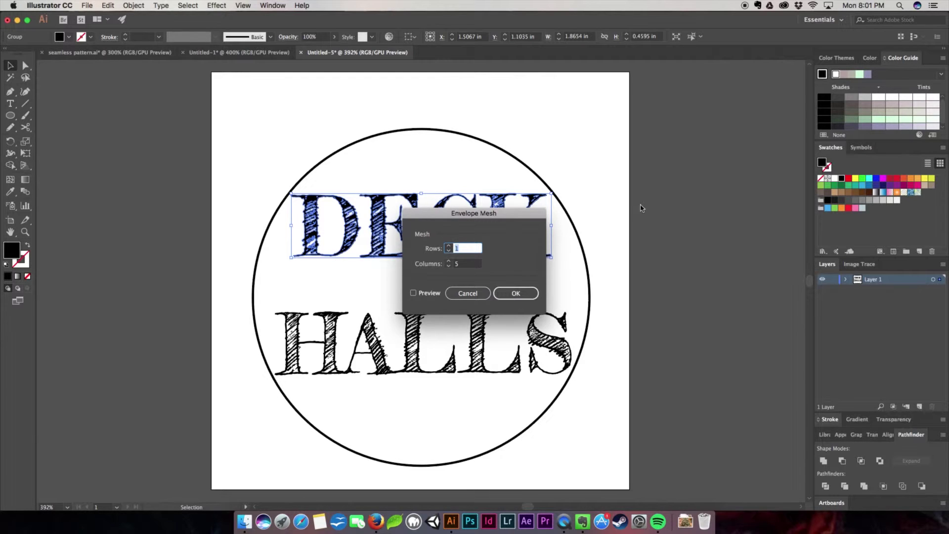
{"action": "left_click", "coordinate": [449, 267]}
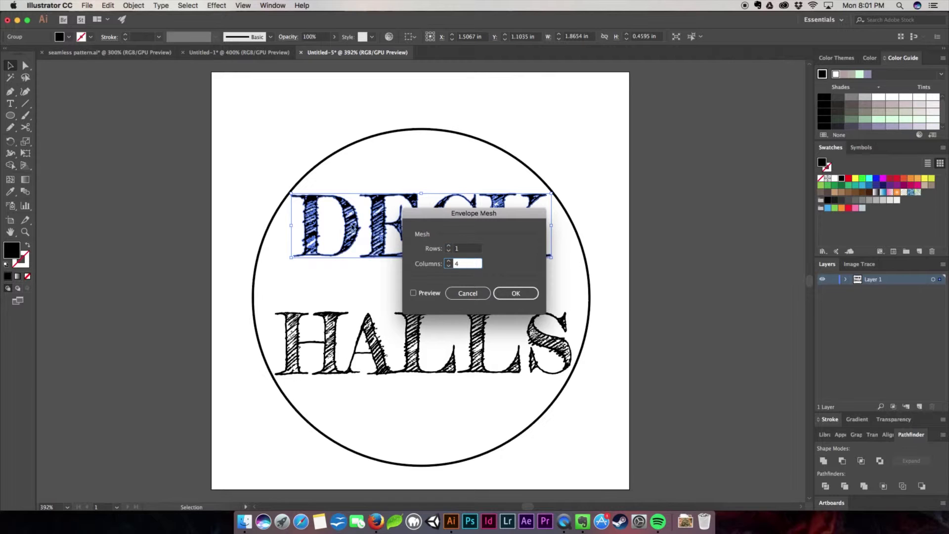
{"action": "left_click", "coordinate": [515, 295]}
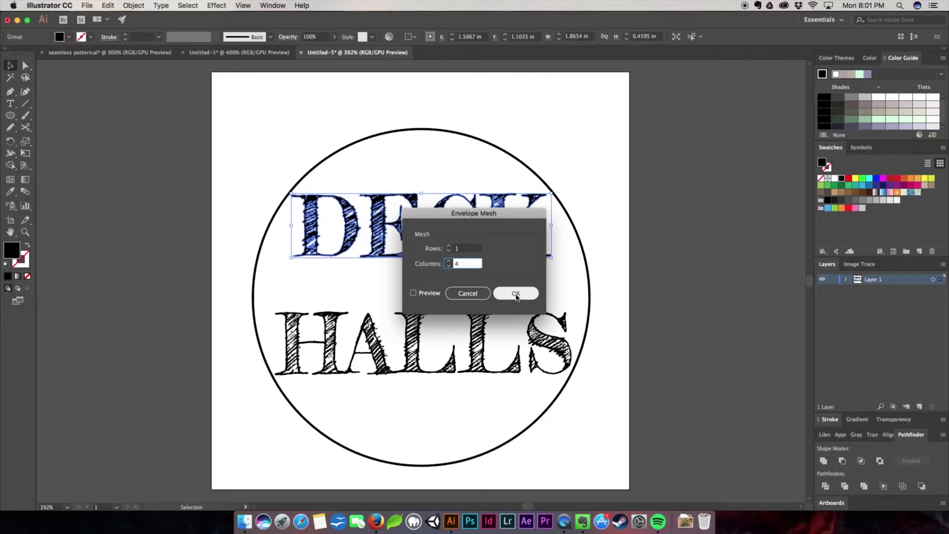
{"action": "left_click", "coordinate": [516, 295]}
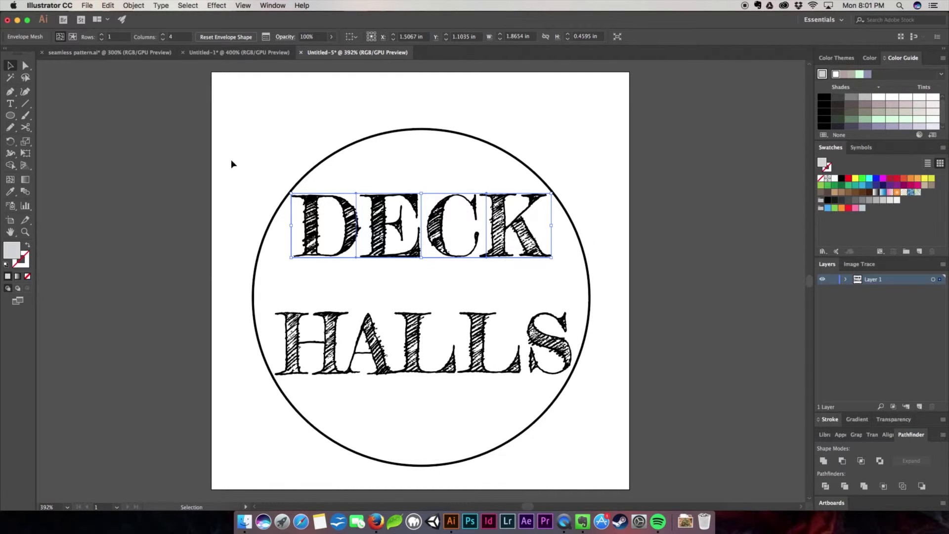
- Drag DECK's mesh points up and outward so the letters reach the circle's top and sides
{"action": "left_click", "coordinate": [25, 65]}
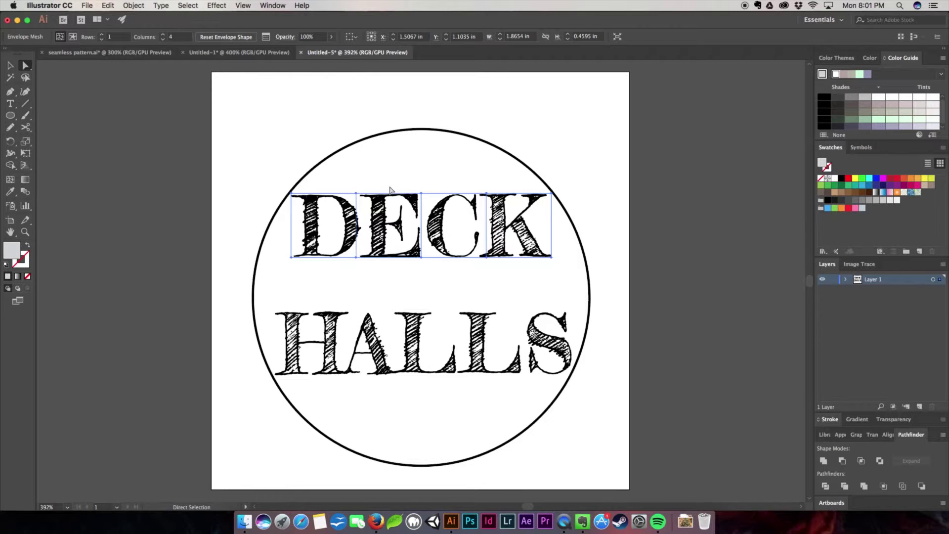
{"action": "left_click", "coordinate": [356, 194]}
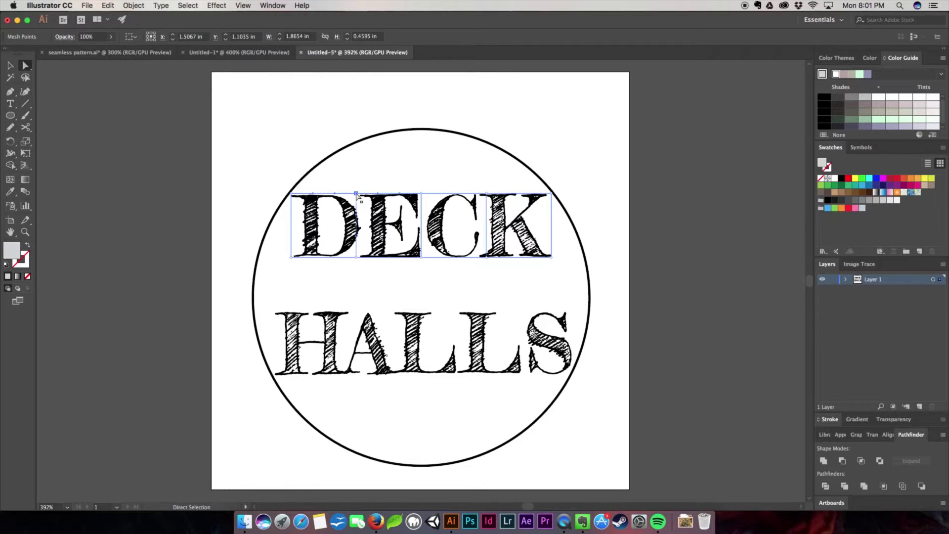
{"action": "left_click_drag", "start_coordinate": [356, 194], "coordinate": [355, 148]}
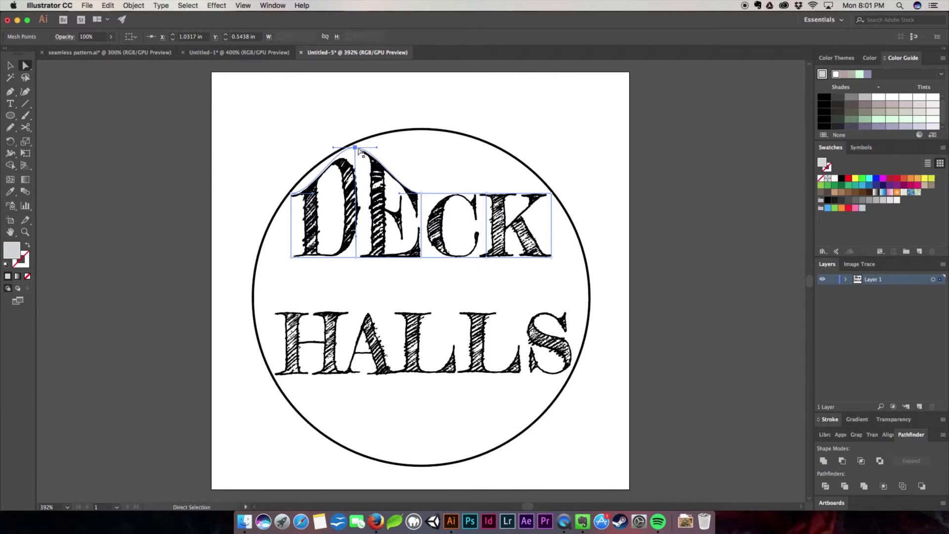
{"action": "left_click_drag", "start_coordinate": [420, 196], "coordinate": [419, 134]}
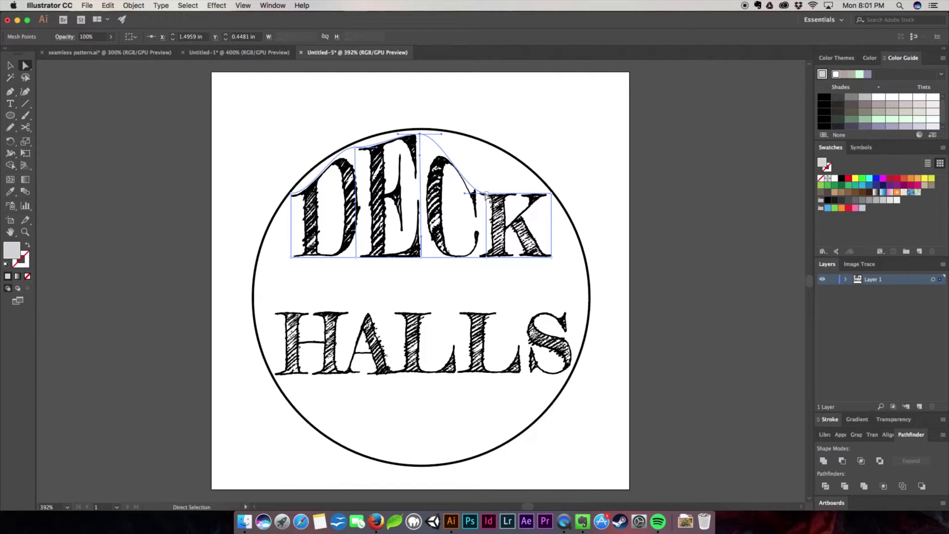
{"action": "left_click_drag", "start_coordinate": [486, 195], "coordinate": [486, 149]}
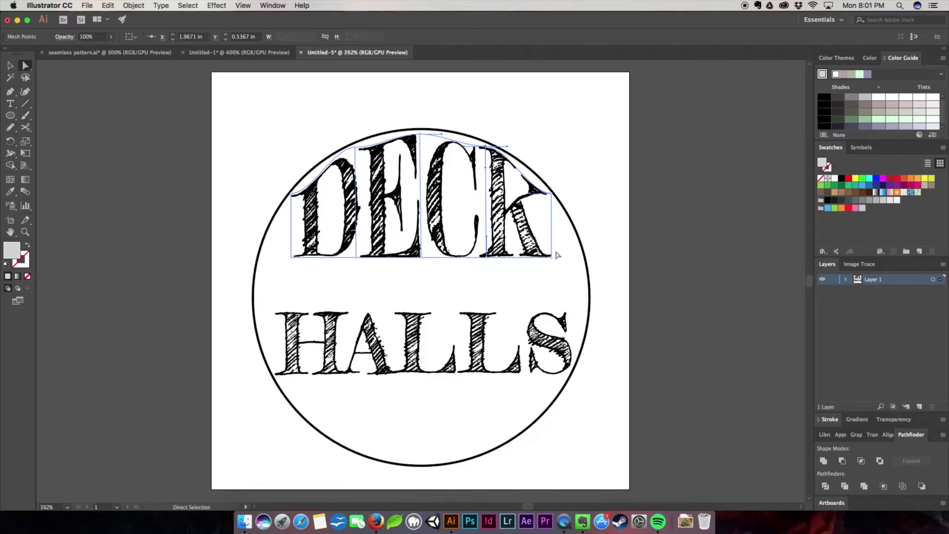
{"action": "left_click_drag", "start_coordinate": [552, 257], "coordinate": [579, 258]}
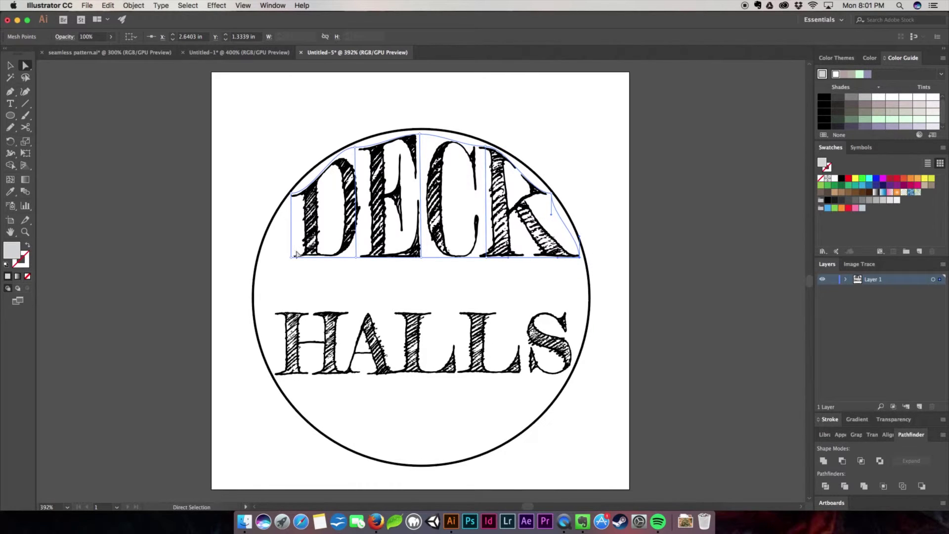
{"action": "left_click_drag", "start_coordinate": [291, 257], "coordinate": [263, 257]}
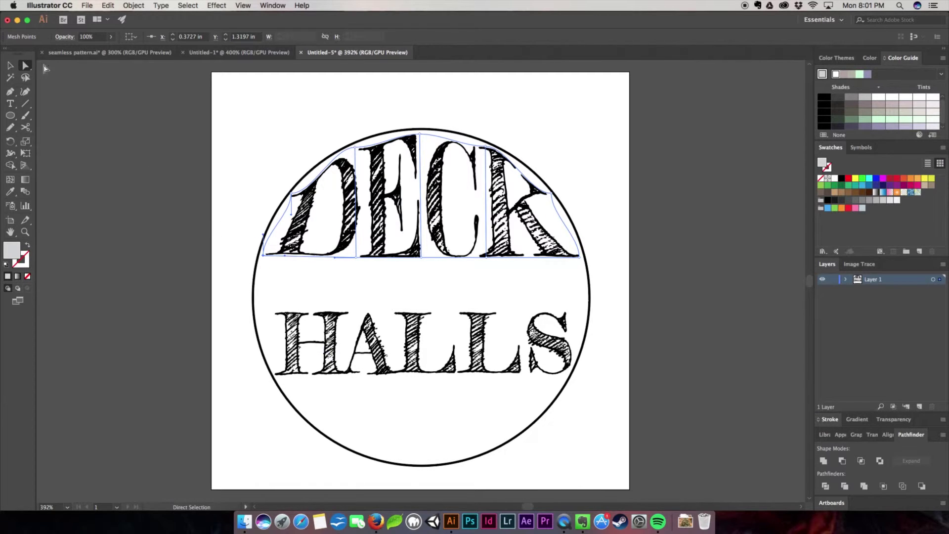
- Apply a Make with Mesh envelope to HALLS with the default settings
{"action": "key", "text": "v"}
{"action": "left_click", "coordinate": [380, 341]}
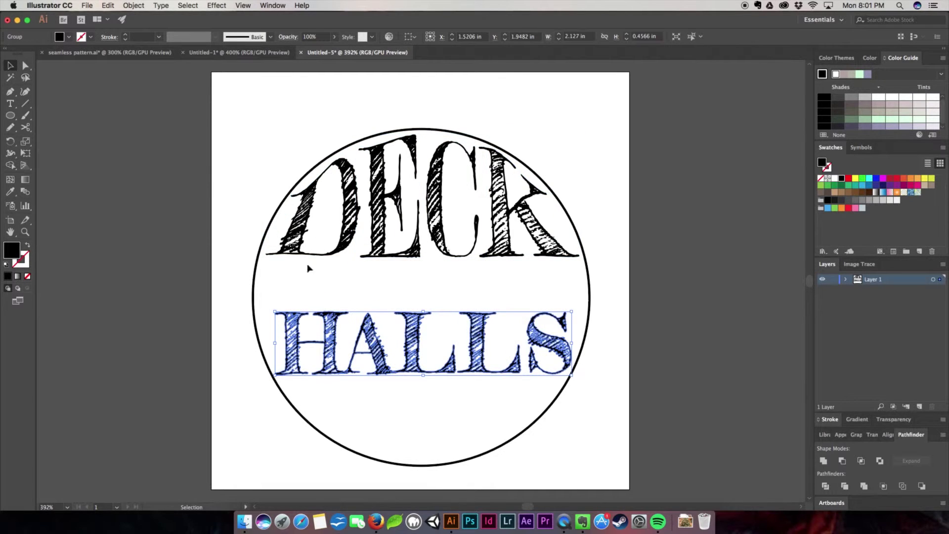
{"action": "left_click", "coordinate": [133, 5]}
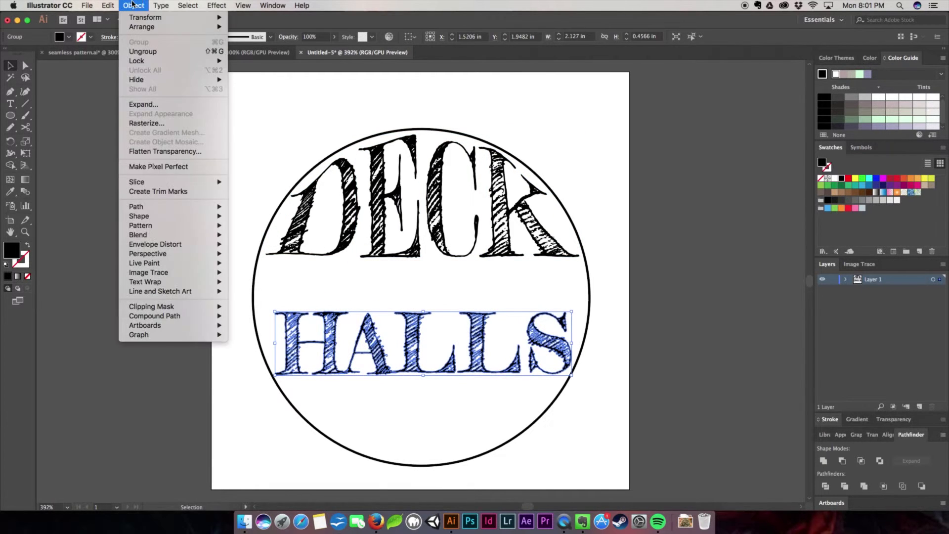
{"action": "mouse_move", "coordinate": [148, 253]}
{"action": "left_click", "coordinate": [267, 263]}
{"action": "key", "text": "Return"}
- Pull HALLS's mesh points down and outward to follow the circle's bottom
{"action": "key", "text": "a"}
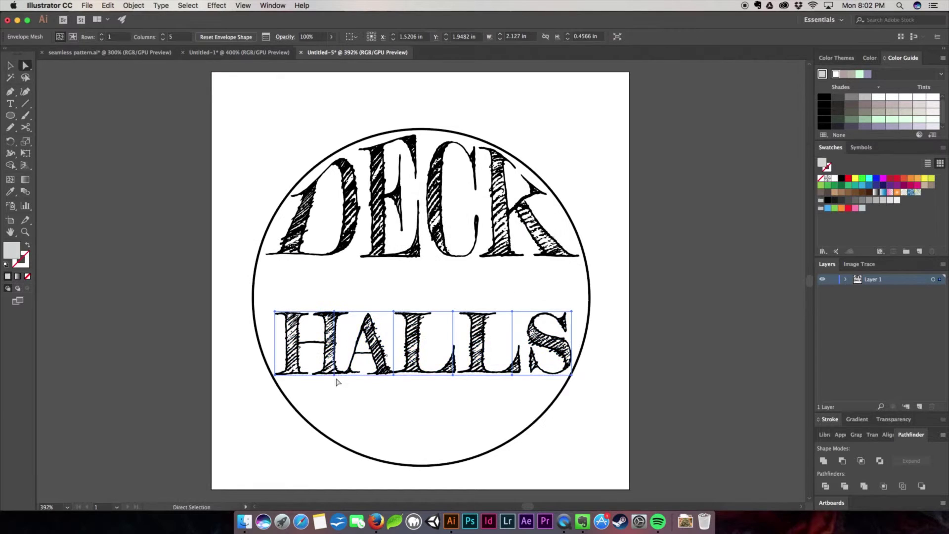
{"action": "left_click_drag", "start_coordinate": [334, 375], "coordinate": [452, 450]}
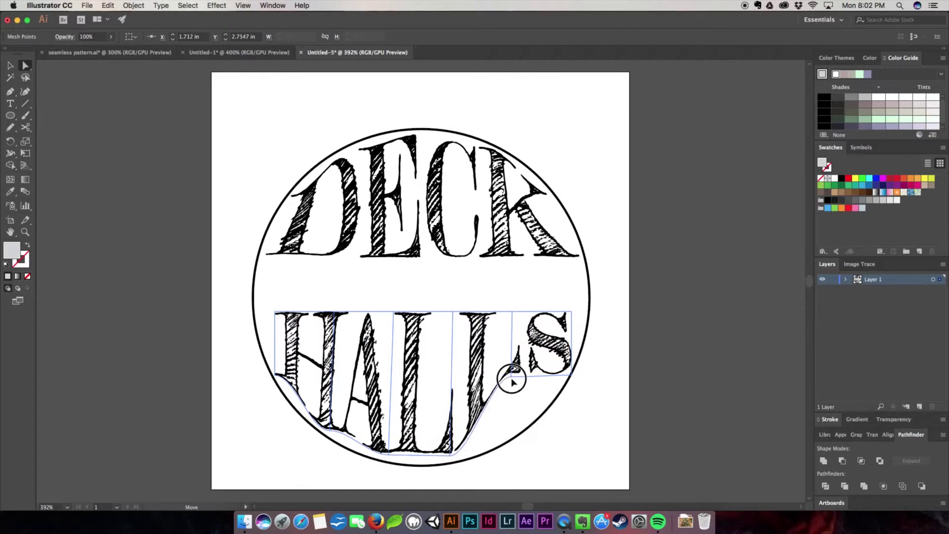
{"action": "left_click_drag", "start_coordinate": [511, 375], "coordinate": [511, 429]}
{"action": "left_click_drag", "start_coordinate": [571, 313], "coordinate": [585, 311]}
{"action": "left_click_drag", "start_coordinate": [275, 312], "coordinate": [257, 313]}
{"action": "left_click", "coordinate": [296, 210]}
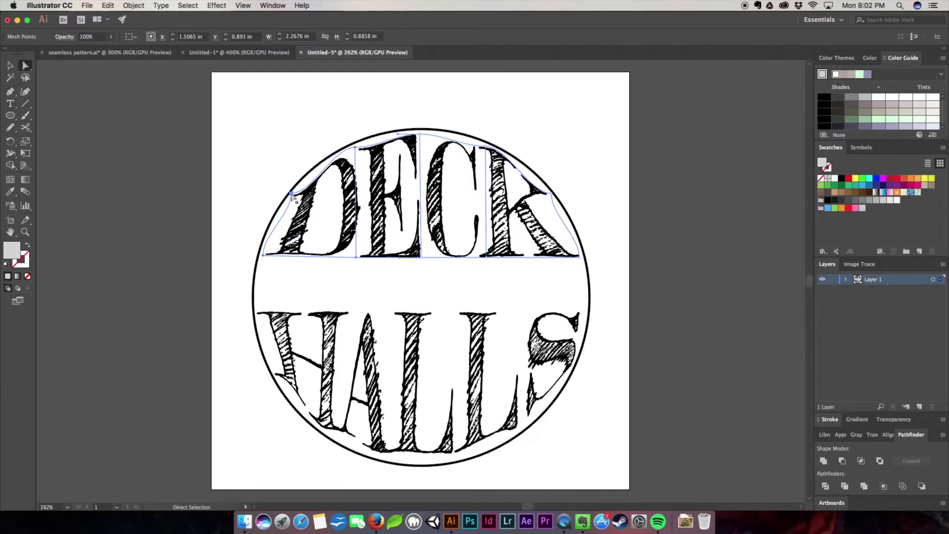
- Adjust DECK's top-left and left-edge mesh anchors so the D hugs the circle
{"action": "left_click", "coordinate": [292, 194]}
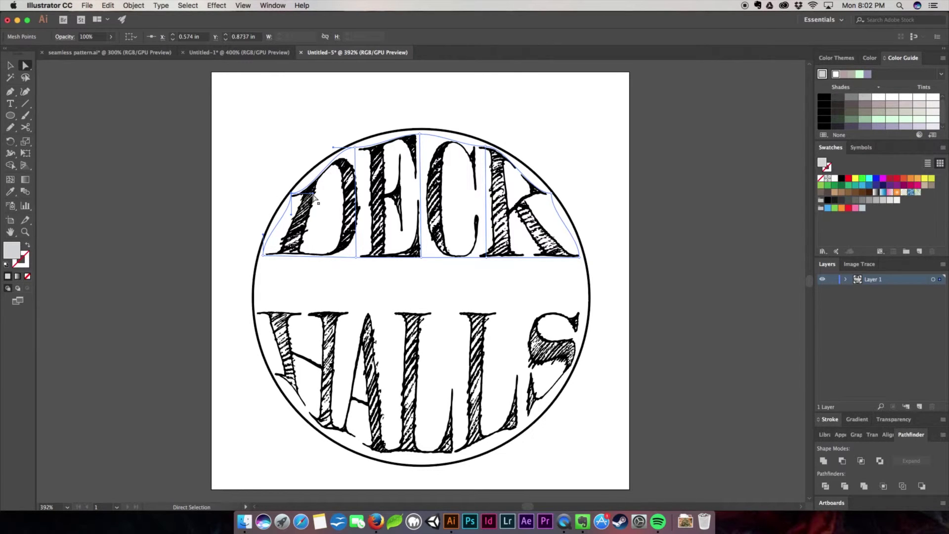
{"action": "left_click_drag", "start_coordinate": [313, 197], "coordinate": [312, 180]}
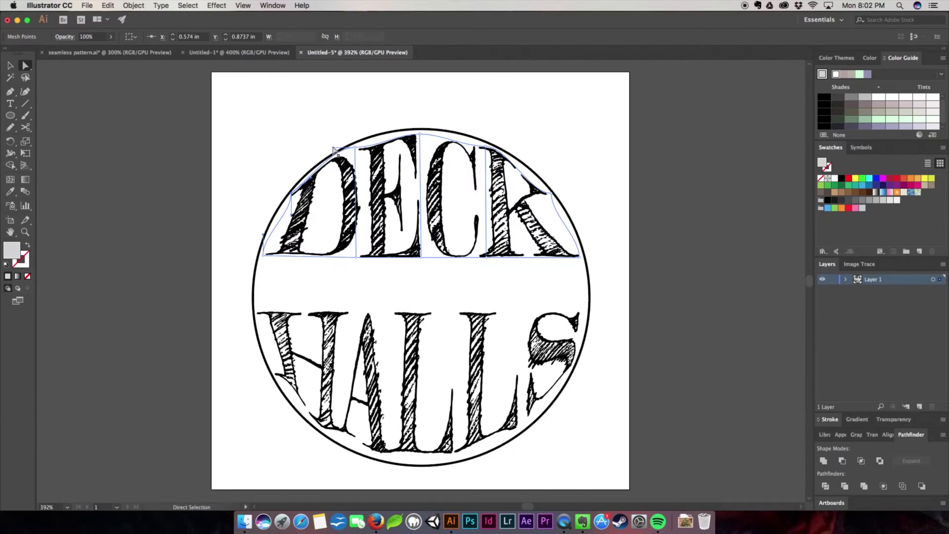
{"action": "left_click_drag", "start_coordinate": [334, 149], "coordinate": [330, 159]}
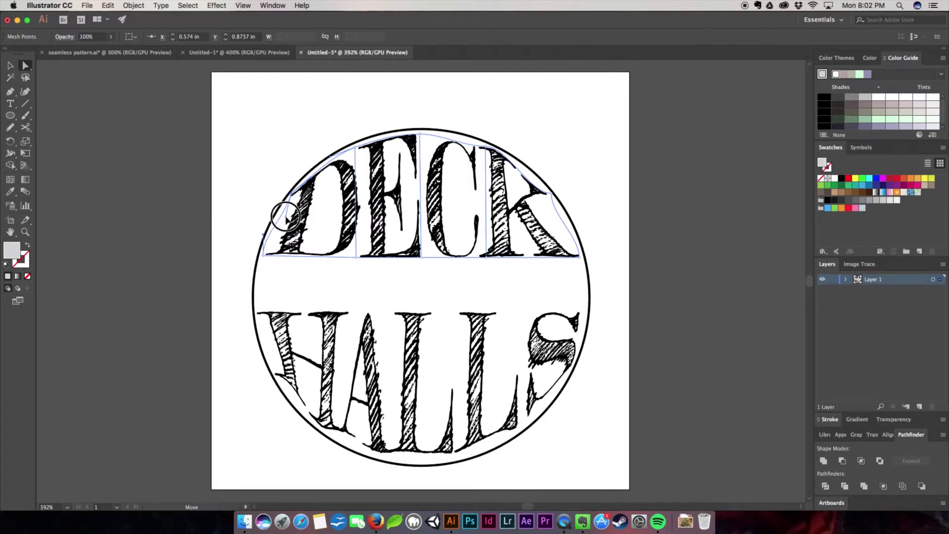
{"action": "left_click_drag", "start_coordinate": [280, 214], "coordinate": [280, 215]}
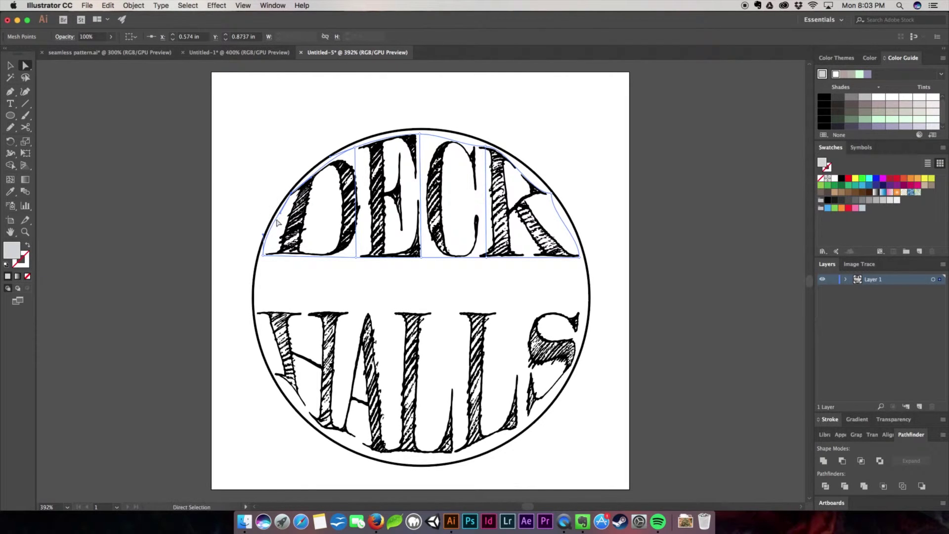
{"action": "left_click", "coordinate": [264, 232]}
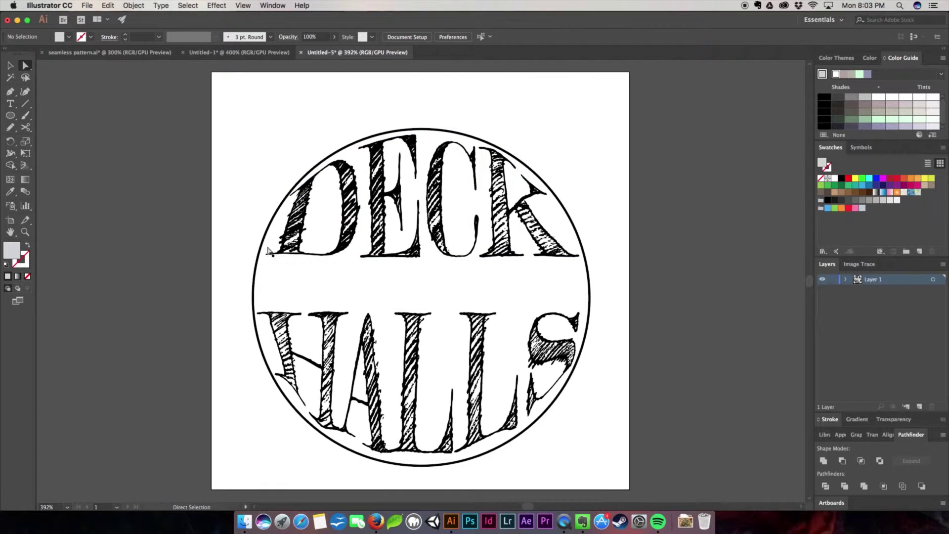
{"action": "left_click", "coordinate": [263, 250]}
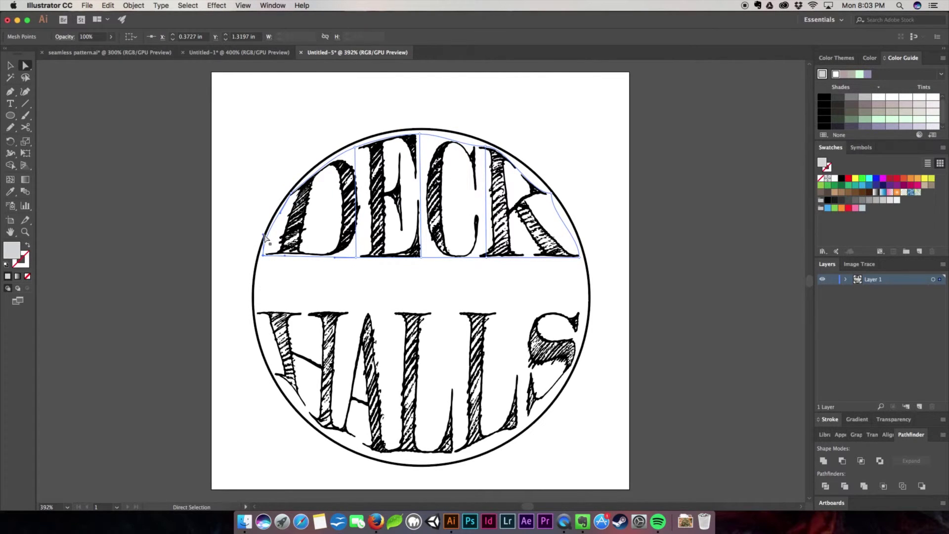
{"action": "mouse_move", "coordinate": [263, 235]}
{"action": "left_mouse_down"}
{"action": "mouse_move", "coordinate": [263, 247]}
{"action": "mouse_move", "coordinate": [264, 232]}
{"action": "left_mouse_up"}
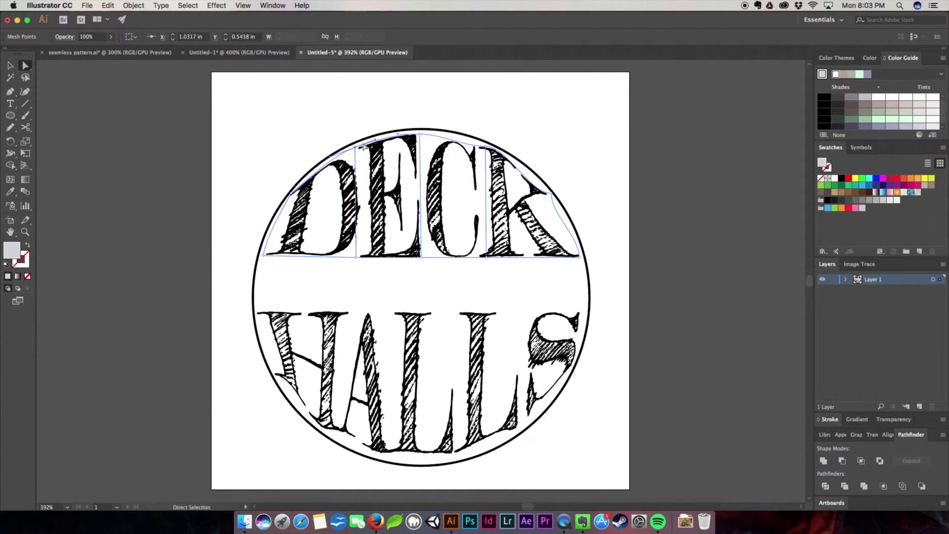
- Reshape DECK's top edge and the K's corner along the circle edge
{"action": "left_click_drag", "start_coordinate": [398, 137], "coordinate": [425, 135]}
{"action": "left_click_drag", "start_coordinate": [487, 147], "coordinate": [507, 156]}
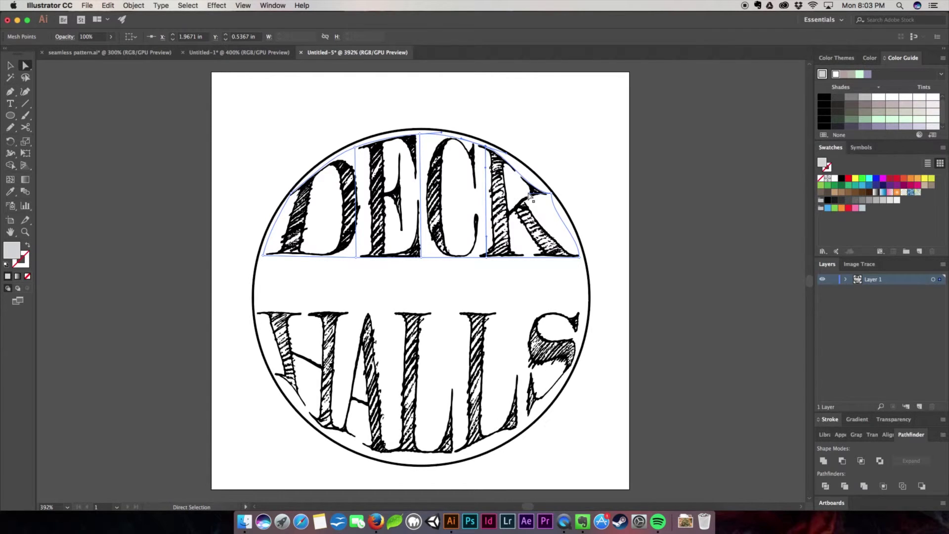
{"action": "mouse_move", "coordinate": [530, 196]}
{"action": "left_mouse_down"}
{"action": "mouse_move", "coordinate": [548, 197]}
{"action": "mouse_move", "coordinate": [531, 197]}
{"action": "left_mouse_up"}
{"action": "left_click", "coordinate": [569, 386]}
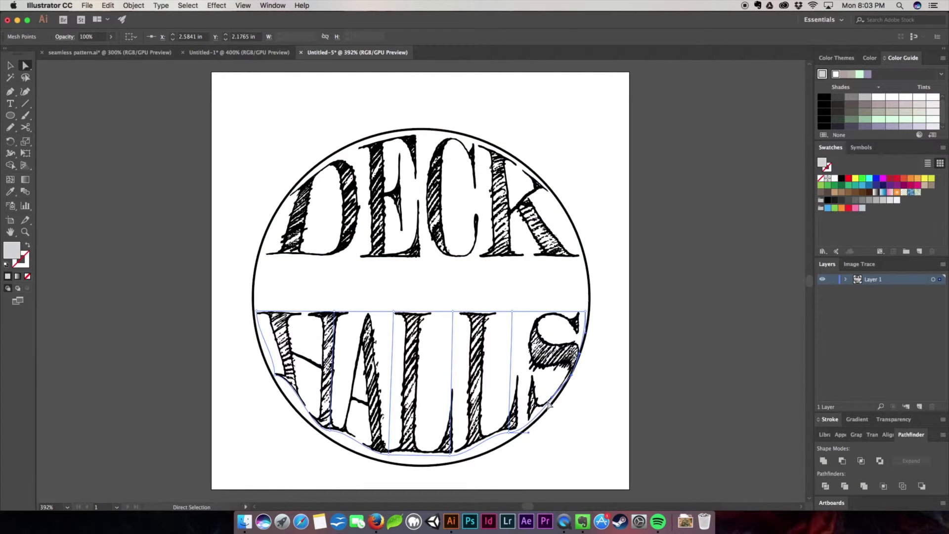
- Drag HALLS's bottom mesh points onto the circle edge and reshape the S tail
{"action": "left_click_drag", "start_coordinate": [549, 405], "coordinate": [536, 420]}
{"action": "left_click_drag", "start_coordinate": [450, 452], "coordinate": [430, 459]}
{"action": "left_click", "coordinate": [369, 455]}
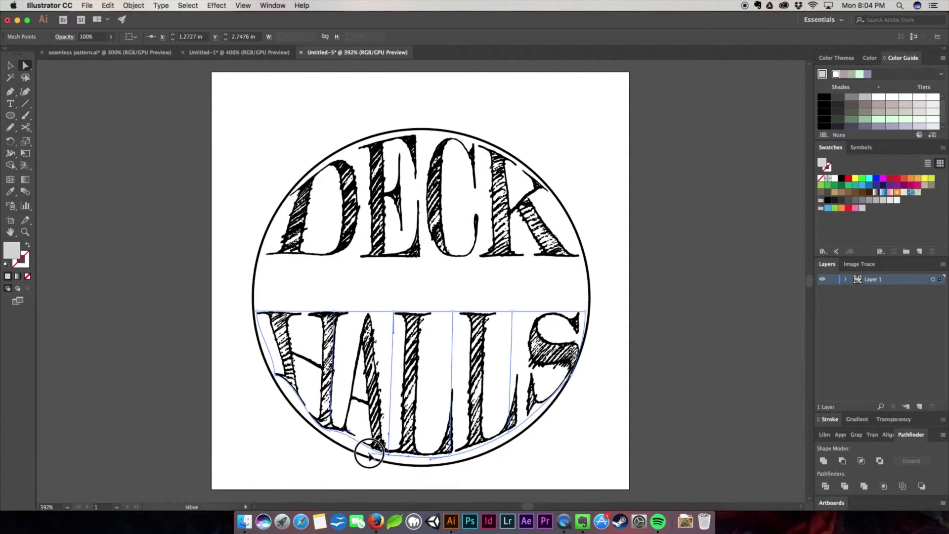
{"action": "left_click_drag", "start_coordinate": [368, 455], "coordinate": [348, 441]}
{"action": "left_click_drag", "start_coordinate": [310, 410], "coordinate": [314, 420]}
{"action": "left_click_drag", "start_coordinate": [274, 373], "coordinate": [260, 336]}
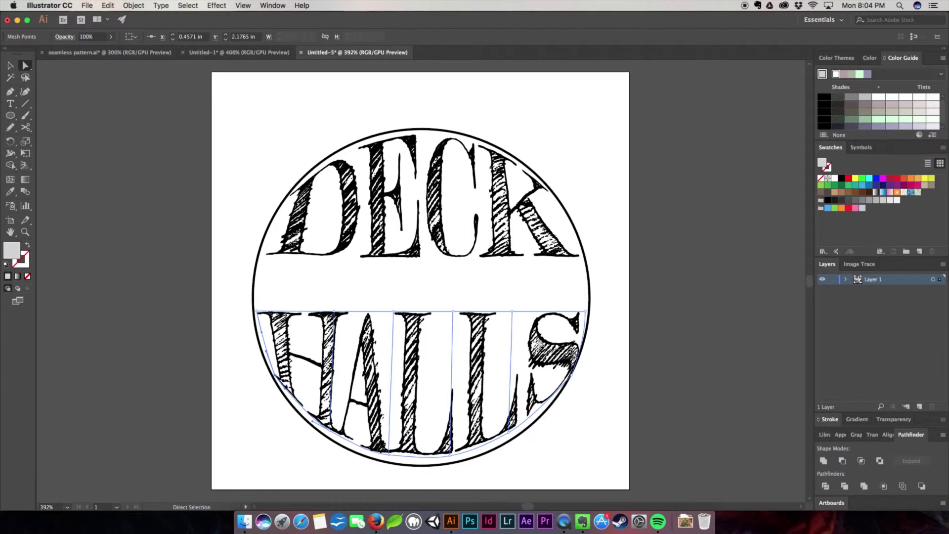
{"action": "mouse_move", "coordinate": [572, 383]}
{"action": "left_mouse_down"}
{"action": "mouse_move", "coordinate": [547, 345]}
{"action": "mouse_move", "coordinate": [555, 341]}
{"action": "mouse_move", "coordinate": [568, 385]}
{"action": "mouse_move", "coordinate": [566, 376]}
{"action": "left_mouse_up"}
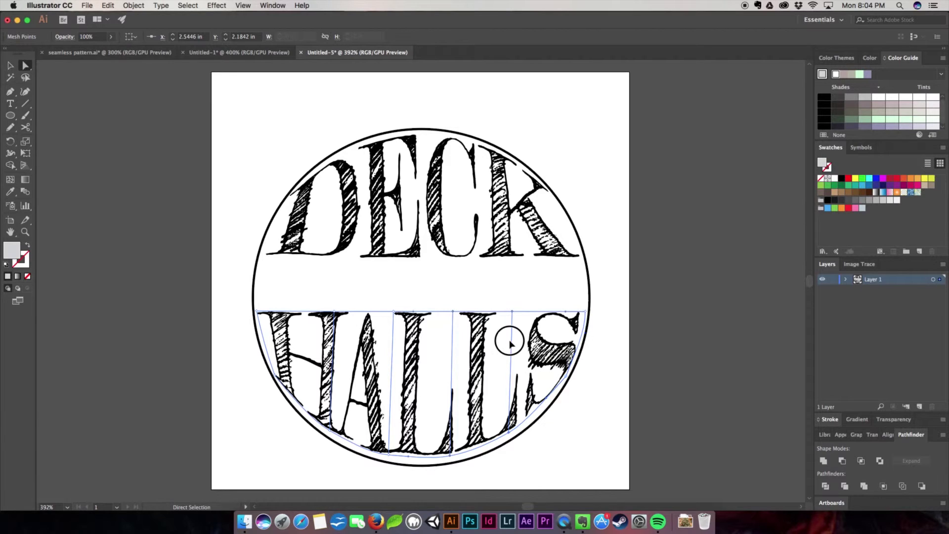
{"action": "mouse_move", "coordinate": [510, 342]}
{"action": "left_mouse_down"}
{"action": "mouse_move", "coordinate": [452, 333]}
{"action": "mouse_move", "coordinate": [430, 345]}
{"action": "mouse_move", "coordinate": [507, 341]}
{"action": "left_mouse_up"}
{"action": "left_click", "coordinate": [269, 221]}
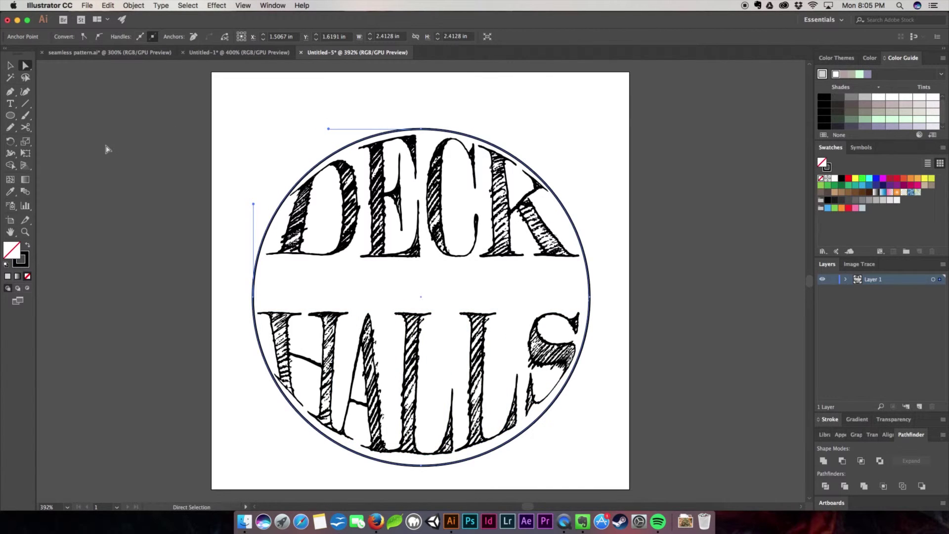
- Give the circle a deep red fill (C1272D) and select the warped DECK lettering
{"action": "left_click", "coordinate": [10, 252]}
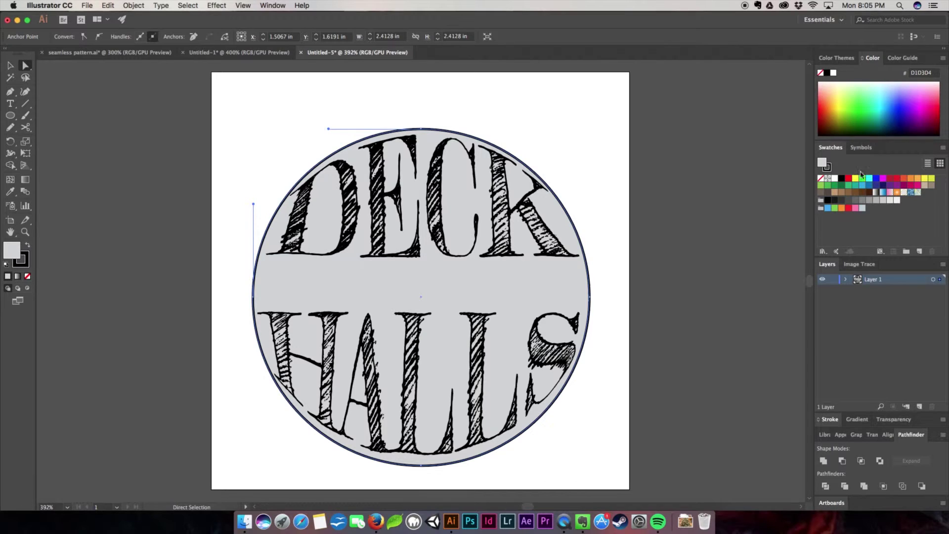
{"action": "left_click", "coordinate": [893, 181]}
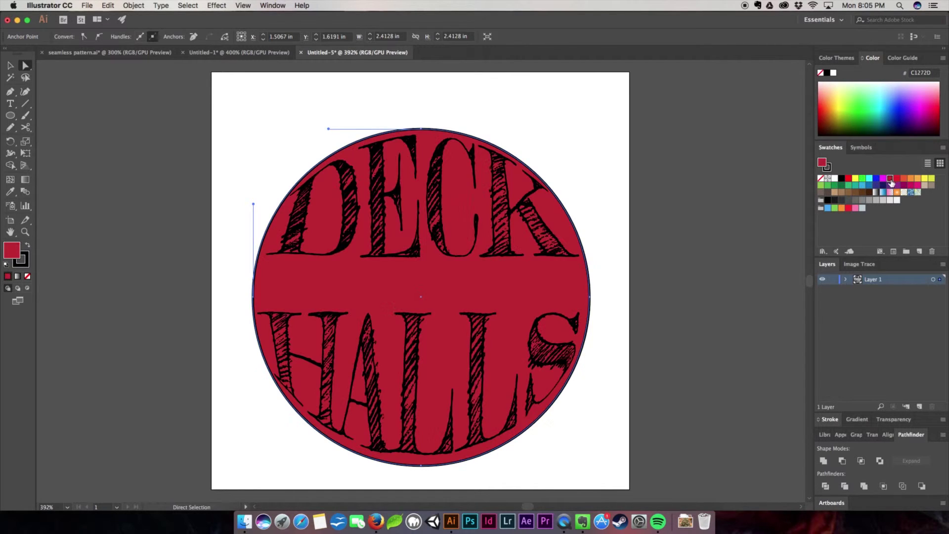
{"action": "left_click", "coordinate": [505, 200]}
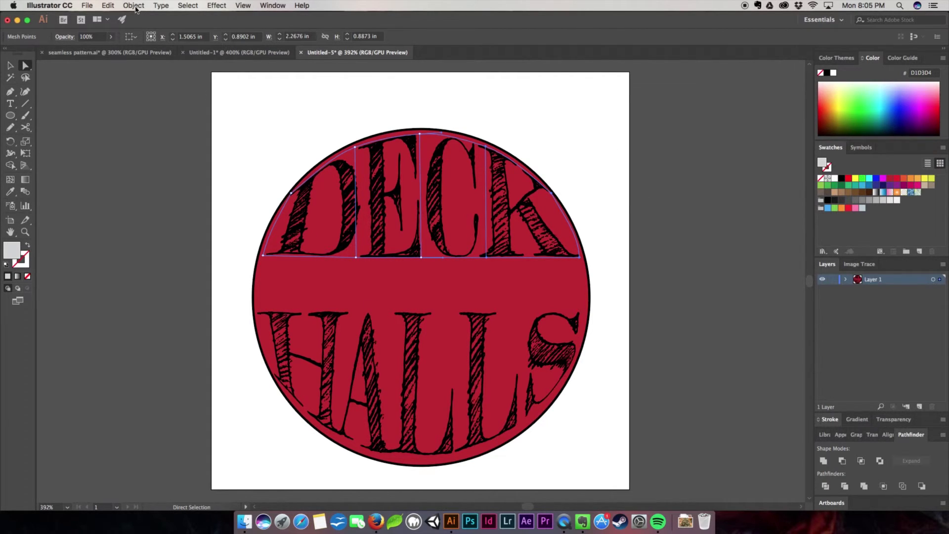
{"action": "left_click", "coordinate": [134, 6]}
- Expand the DECK and HALLS envelope meshes into plain grouped letter shapes with Object > Expand
{"action": "left_click", "coordinate": [10, 65]}
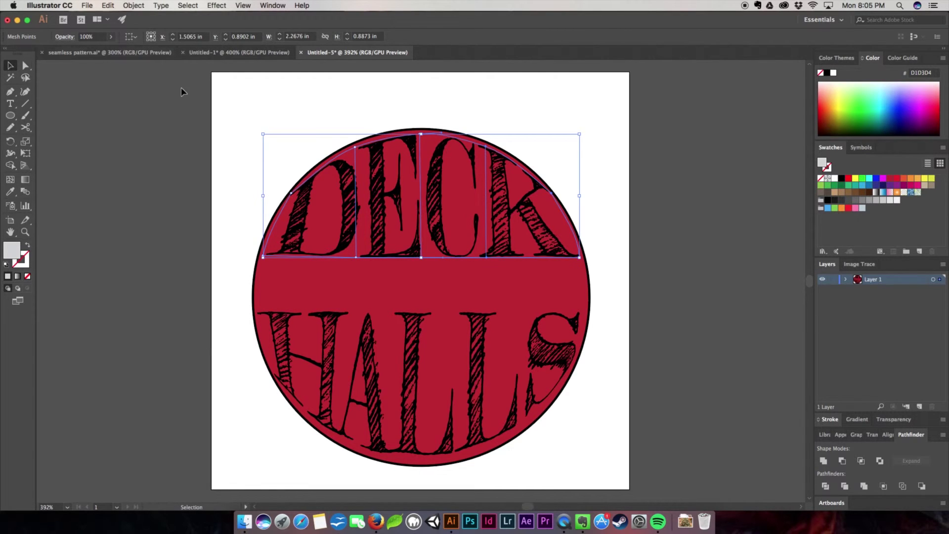
{"action": "left_click", "coordinate": [220, 145]}
{"action": "left_click", "coordinate": [349, 174]}
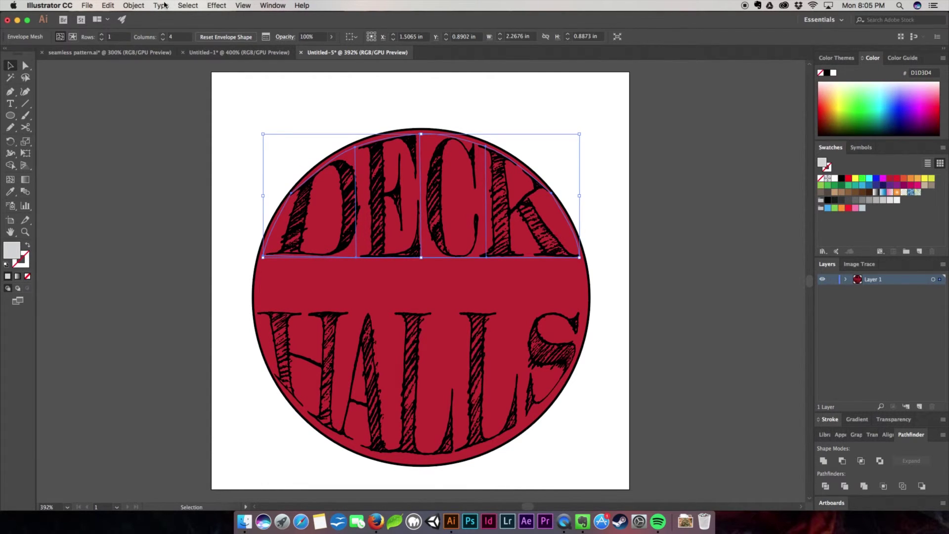
{"action": "left_click", "coordinate": [138, 7]}
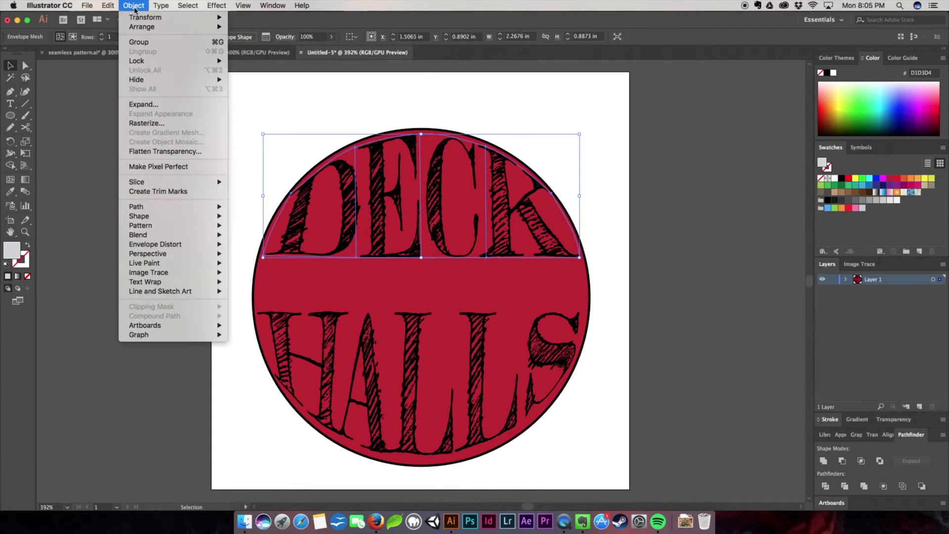
{"action": "left_click", "coordinate": [146, 105]}
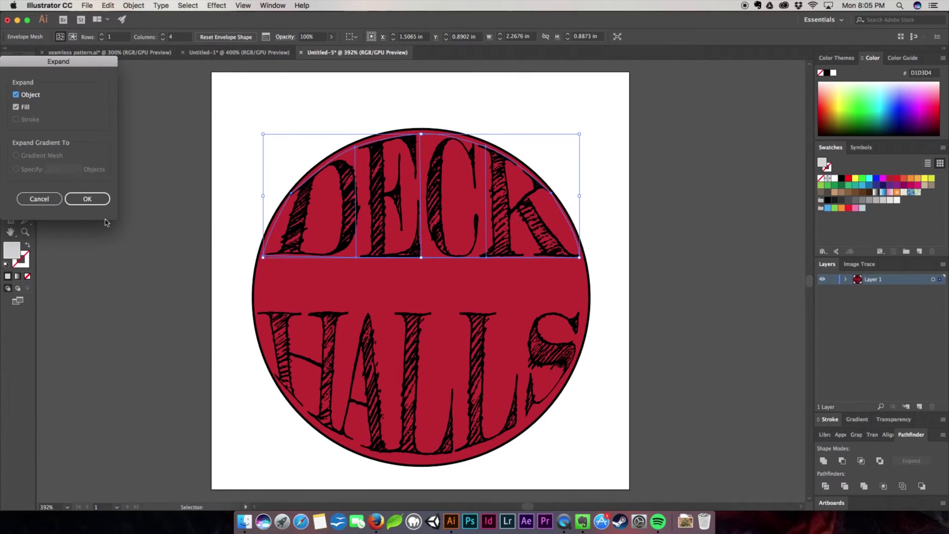
{"action": "left_click", "coordinate": [82, 197]}
{"action": "left_click", "coordinate": [263, 318]}
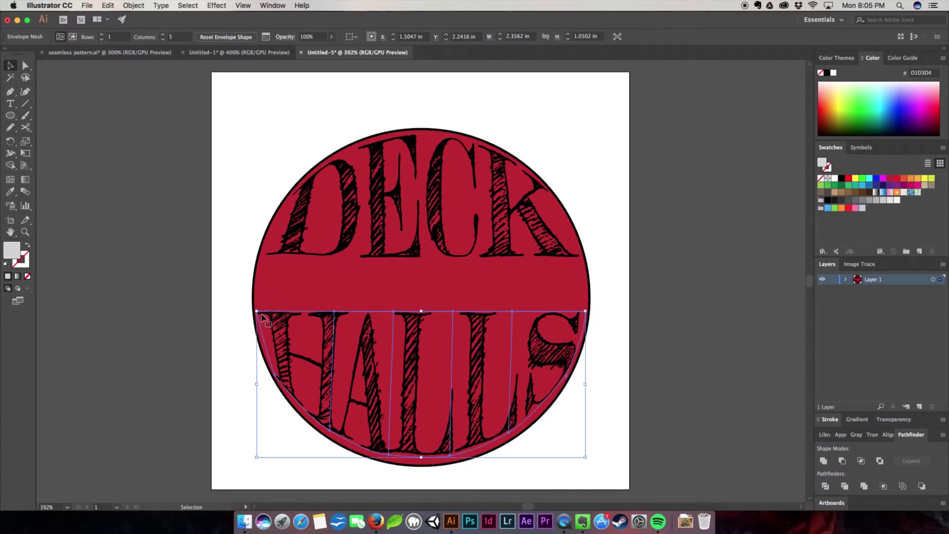
{"action": "left_click", "coordinate": [119, 254]}
{"action": "left_click", "coordinate": [292, 340]}
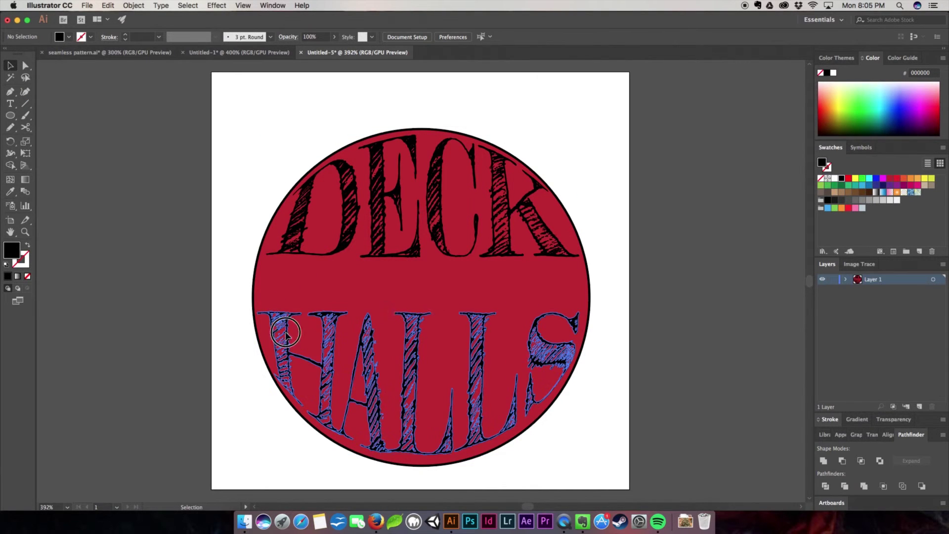
- Make the DECK and HALLS lettering white
{"action": "left_click", "coordinate": [301, 220], "text": "shift"}
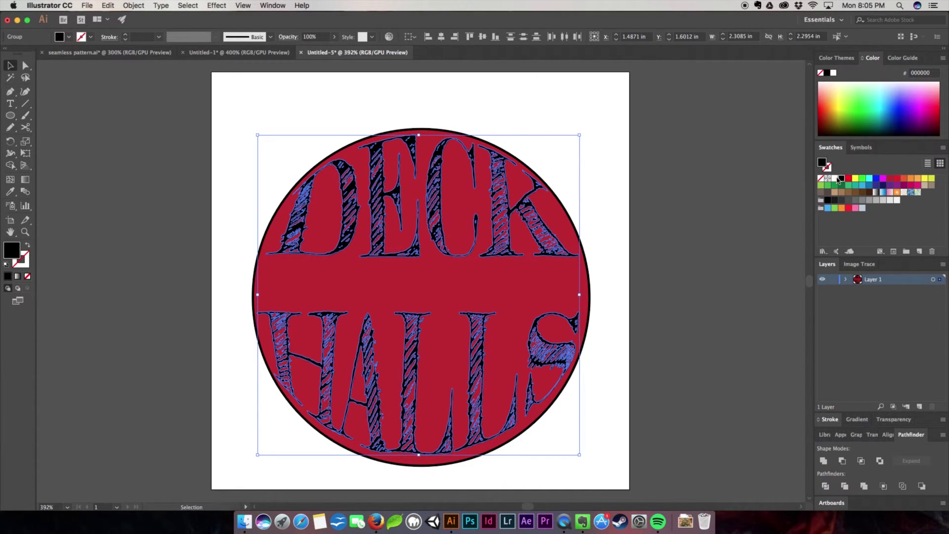
{"action": "left_click", "coordinate": [835, 179]}
{"action": "left_click", "coordinate": [552, 108]}
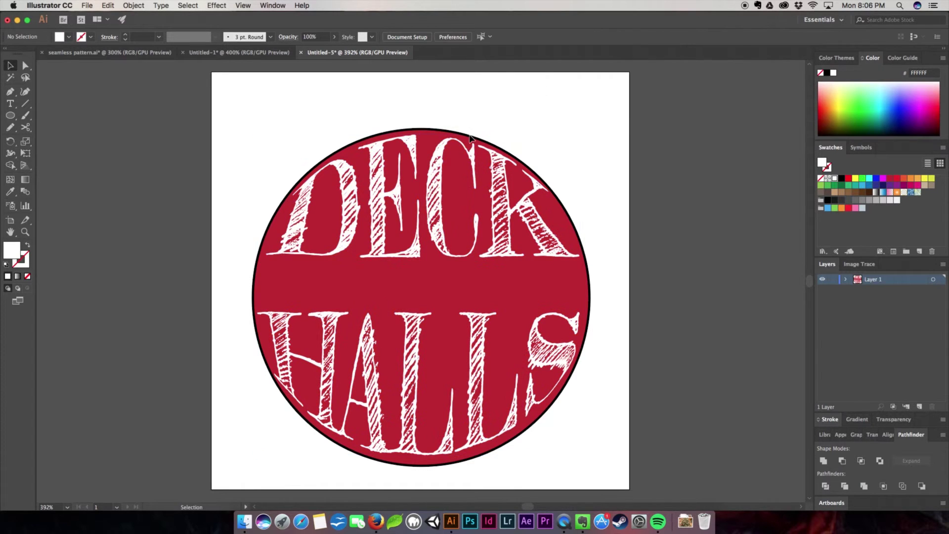
- Set the red circle's stroke to None to remove its dark outline
{"action": "left_click", "coordinate": [266, 247]}
{"action": "left_click", "coordinate": [25, 259]}
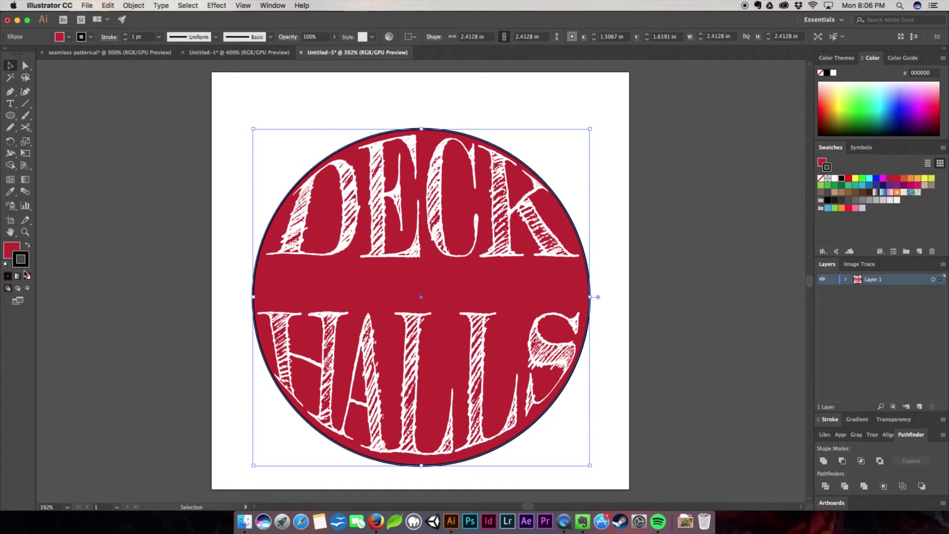
{"action": "left_click", "coordinate": [27, 276]}
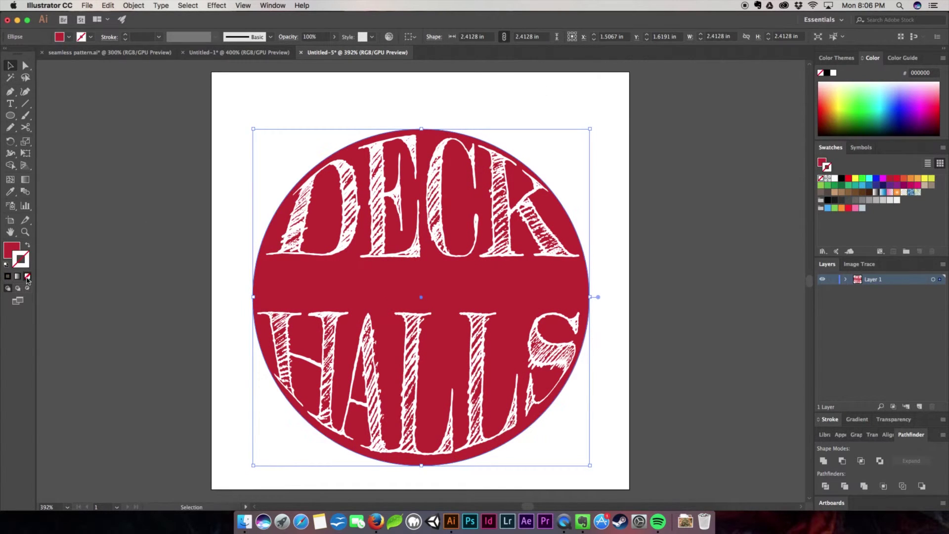
{"action": "left_click", "coordinate": [245, 93]}
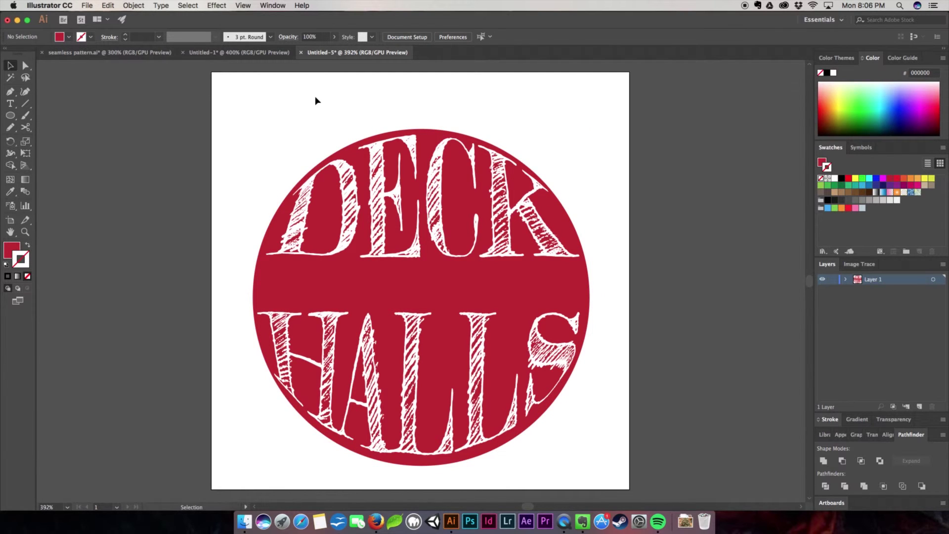
{"action": "left_click", "coordinate": [247, 53]}
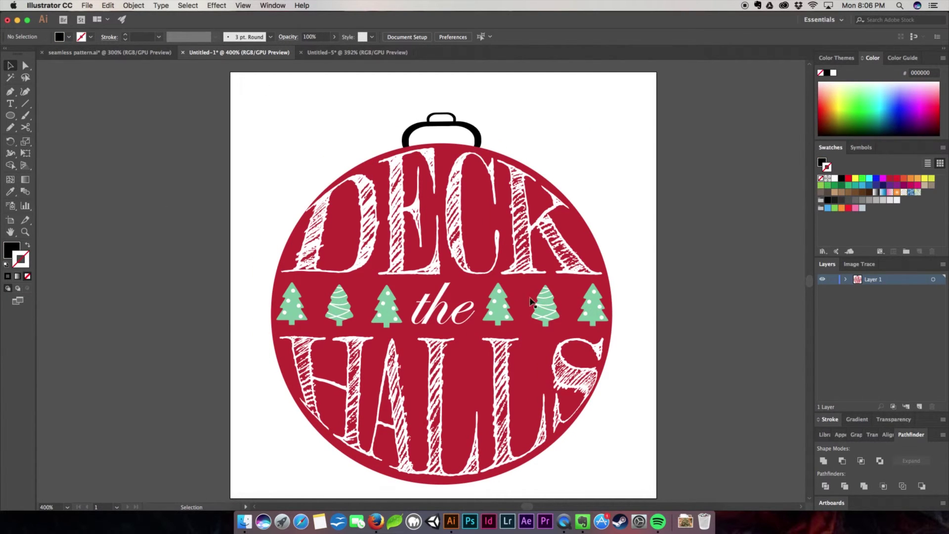
- Drag the green tree row and the word 'the' from Untitled-1 into Untitled-5 between DECK and HALLS
{"action": "left_click", "coordinate": [386, 307]}
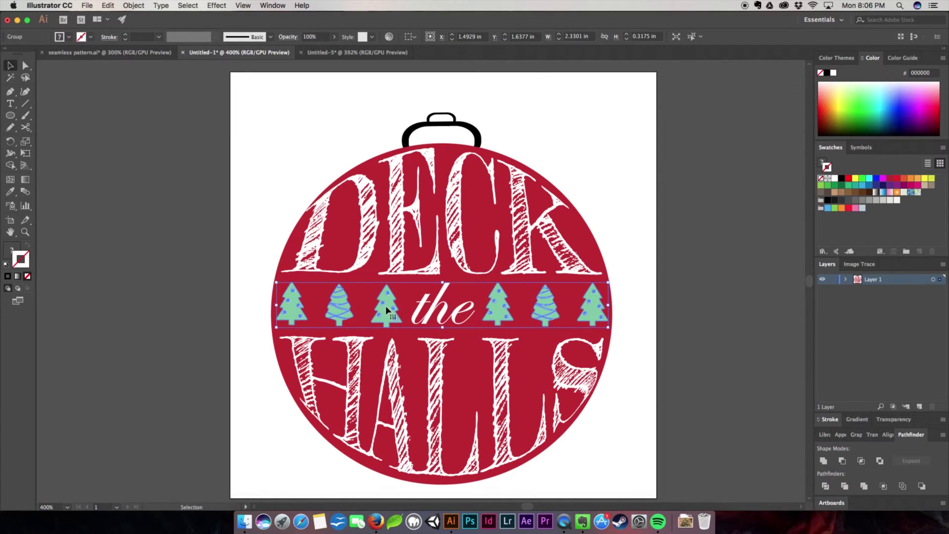
{"action": "left_click", "coordinate": [415, 308], "text": "shift"}
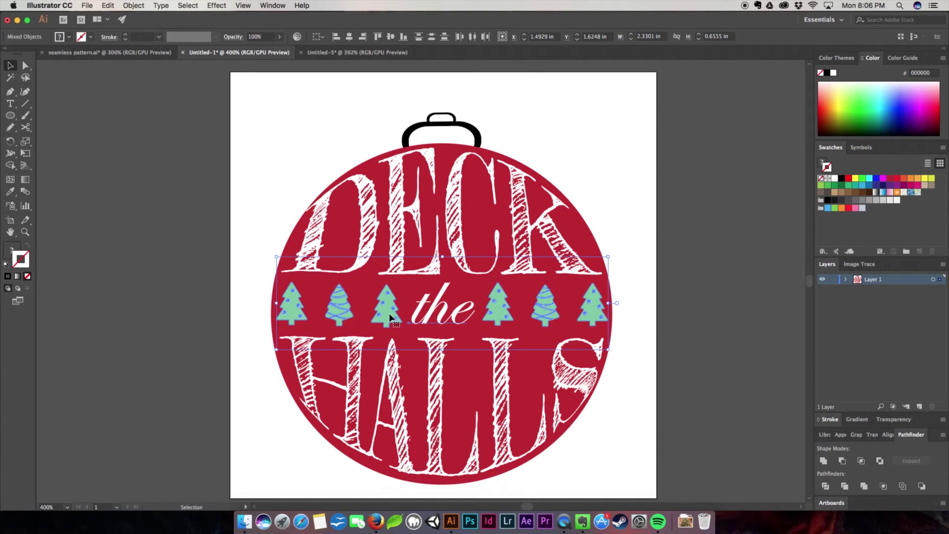
{"action": "left_click_drag", "start_coordinate": [389, 316], "coordinate": [365, 293]}
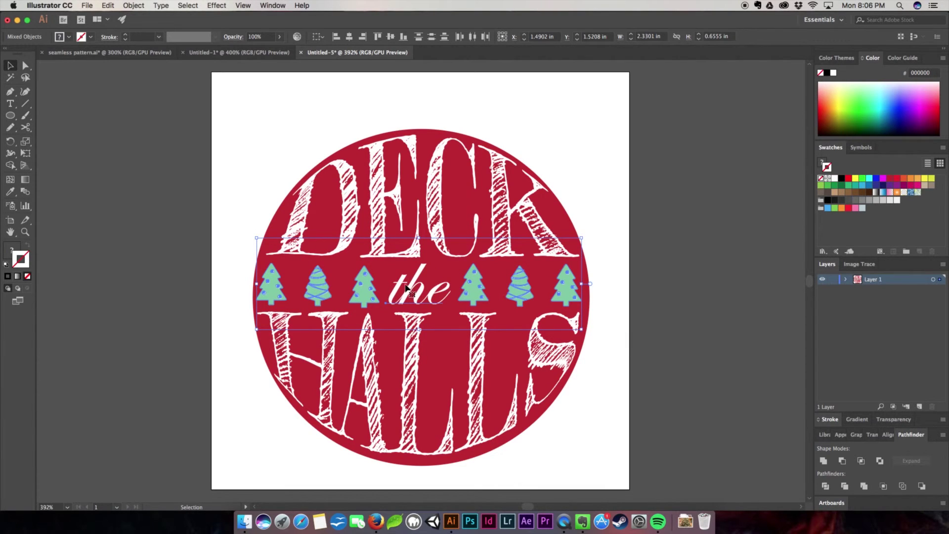
{"action": "left_click", "coordinate": [603, 87]}
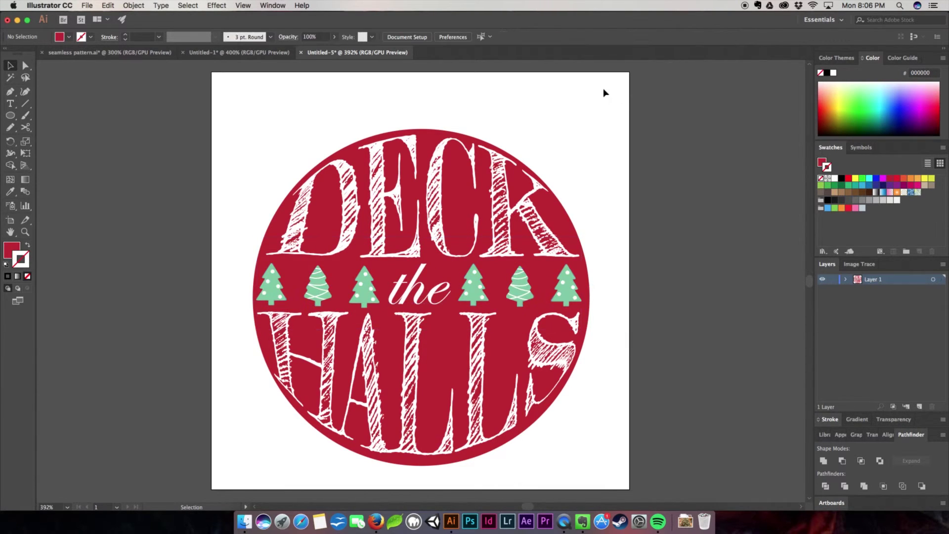
{"action": "left_click", "coordinate": [244, 55]}
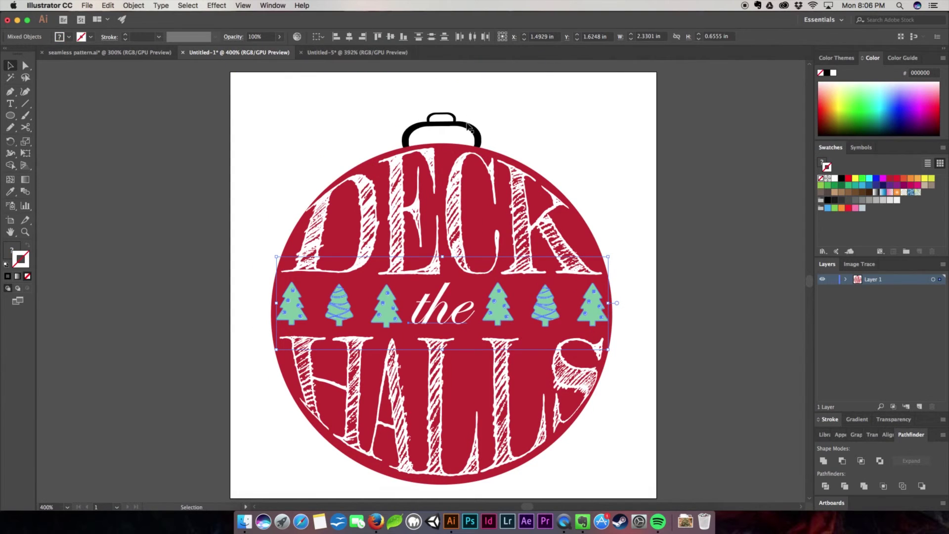
{"action": "left_click", "coordinate": [467, 125]}
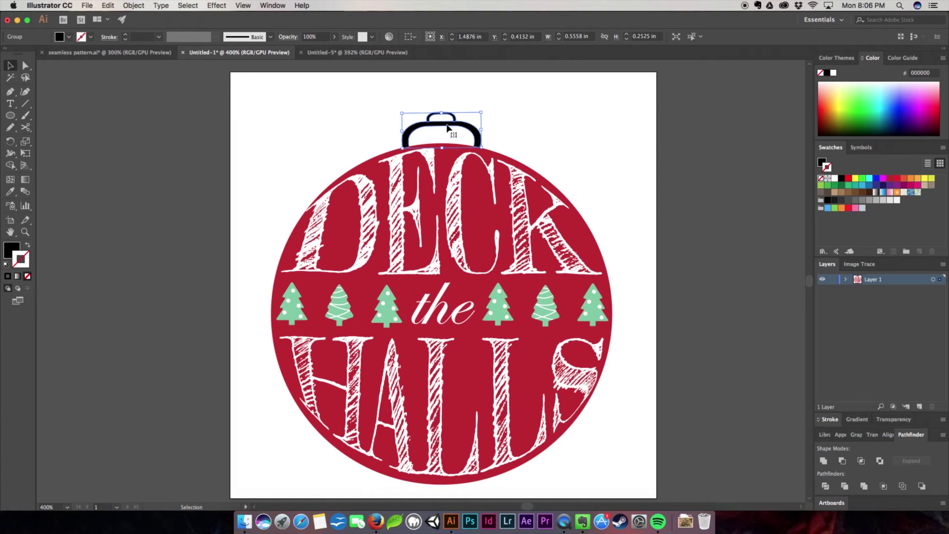
- Drag the black handle into Untitled-5 atop the red circle and adjust its stacking order
{"action": "left_click_drag", "start_coordinate": [439, 116], "coordinate": [416, 112]}
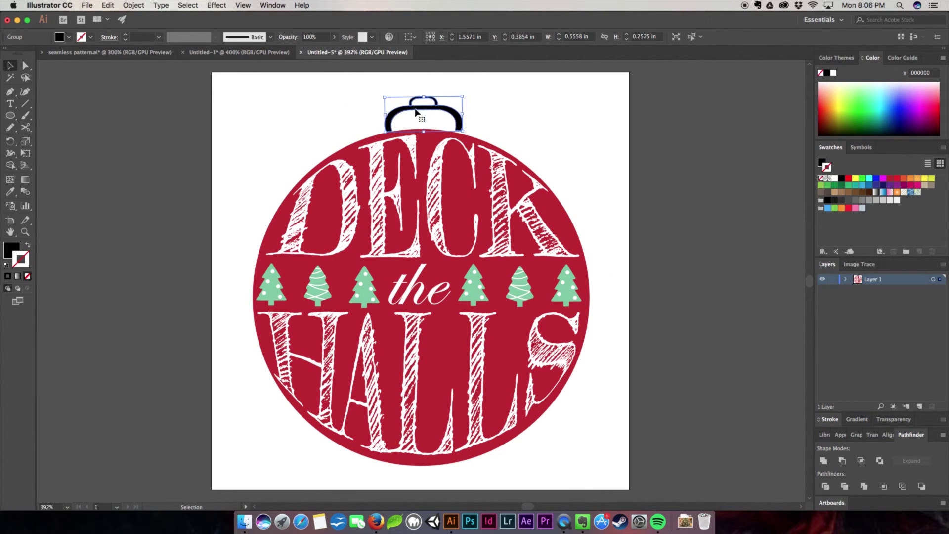
{"action": "left_click_drag", "start_coordinate": [624, 438], "coordinate": [254, 97]}
{"action": "key", "text": "super+shift+a"}
{"action": "left_click", "coordinate": [413, 360]}
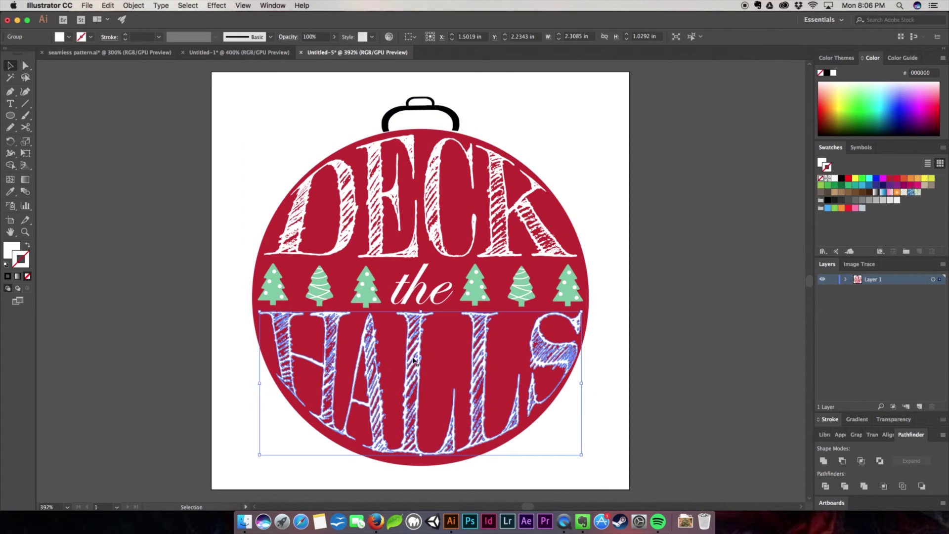
{"action": "left_click", "coordinate": [444, 111]}
{"action": "right_click", "coordinate": [444, 110]}
{"action": "key", "text": "Escape"}
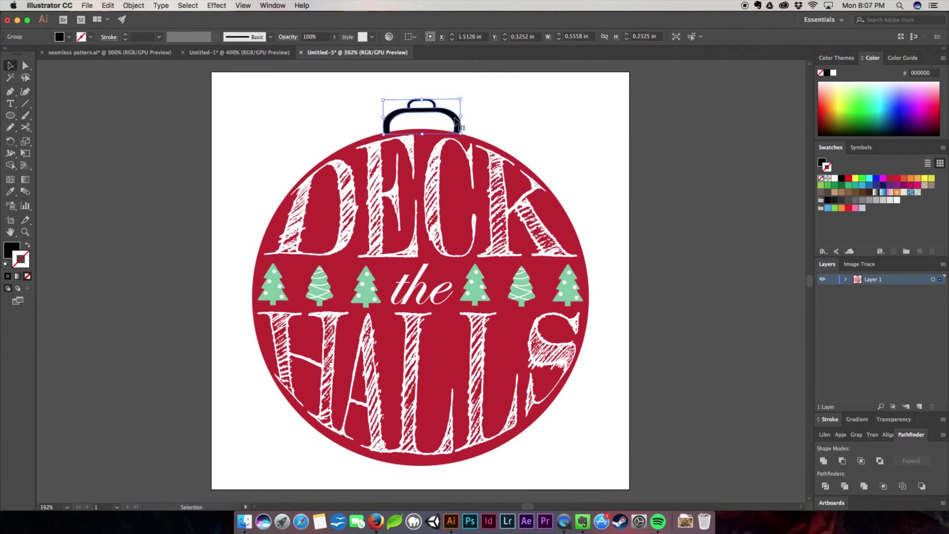
{"action": "right_click", "coordinate": [454, 121]}
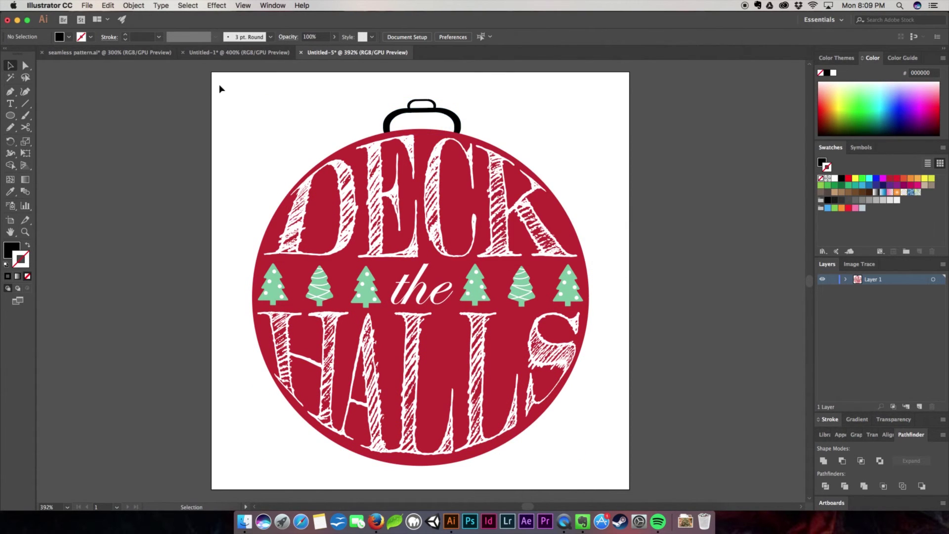